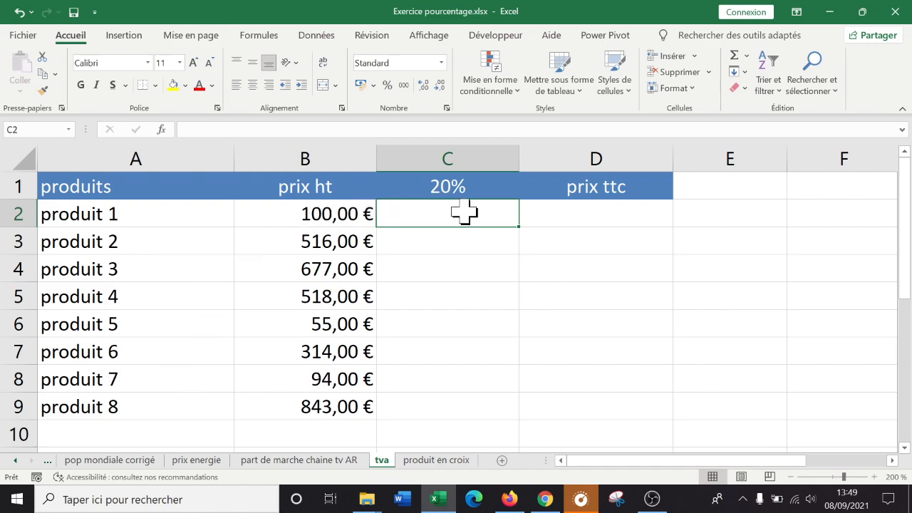
- Enter the formula =B2*C1 in cell C2 to calculate the tax amount for produit 1
text(=)
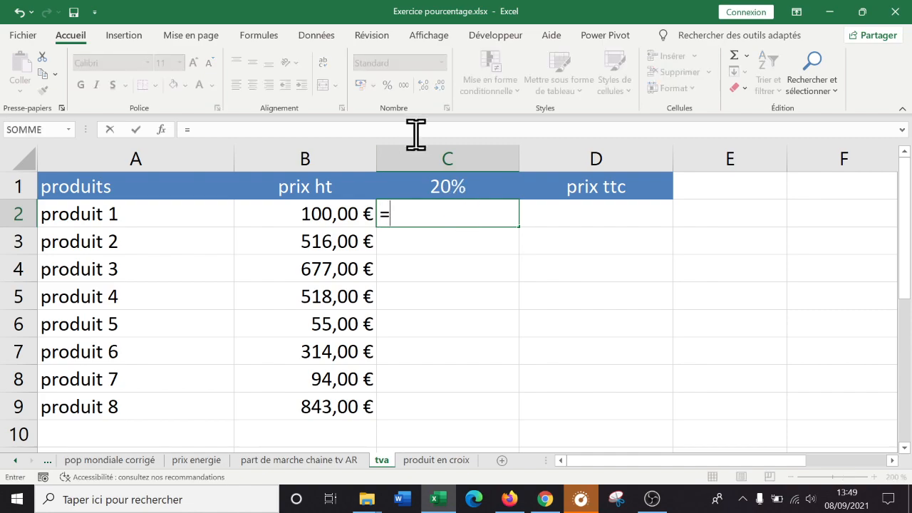
click(324, 210)
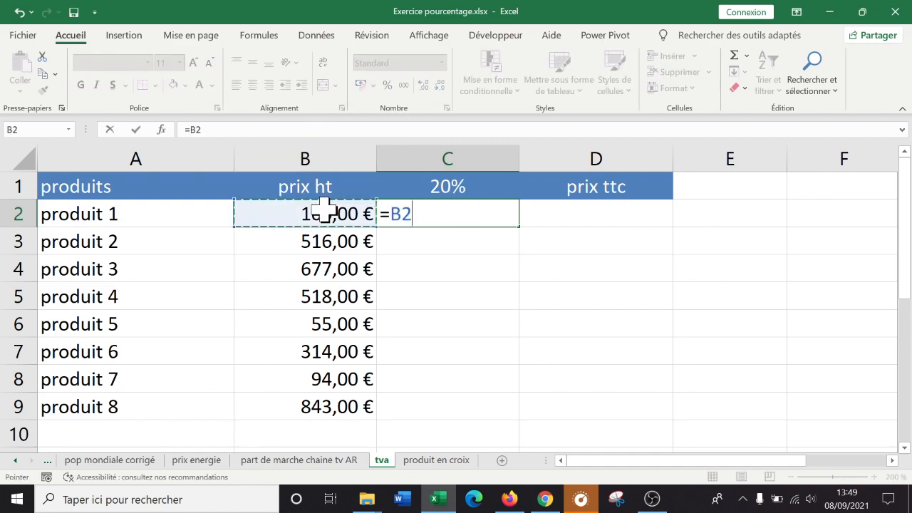
text(*)
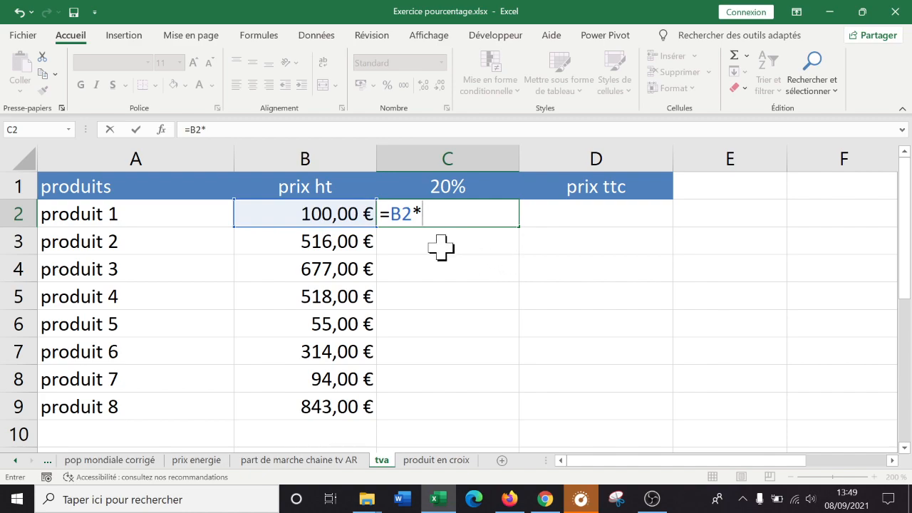
click(467, 186)
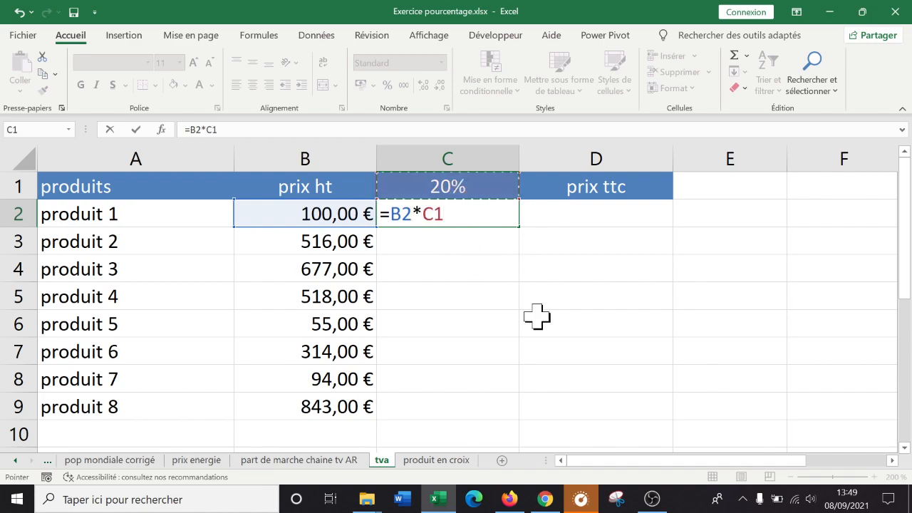
key(Return)
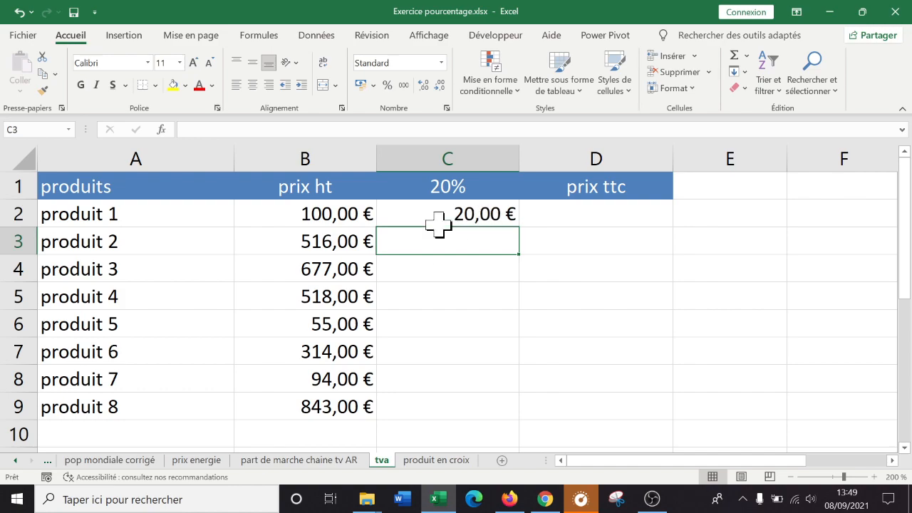
- Enter the formula =B2+C2 in cell D2 to calculate the prix ttc of produit 1
click(602, 214)
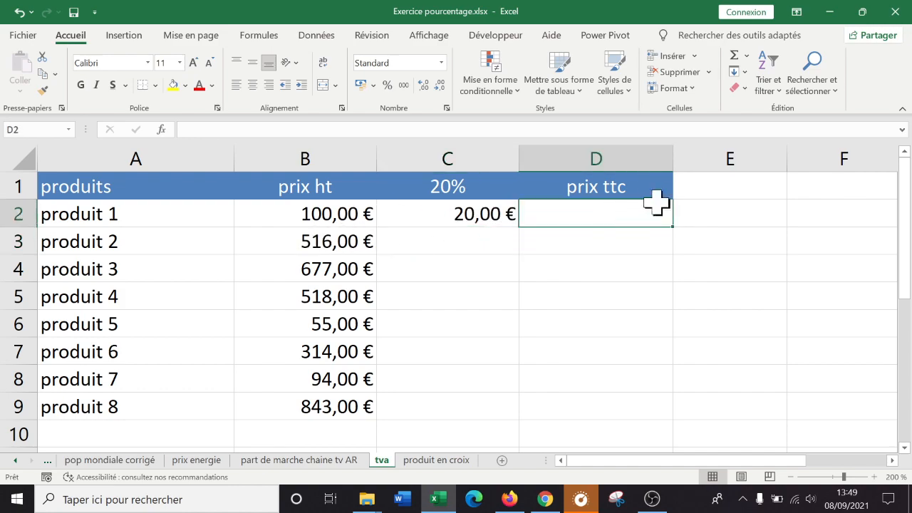
text(=)
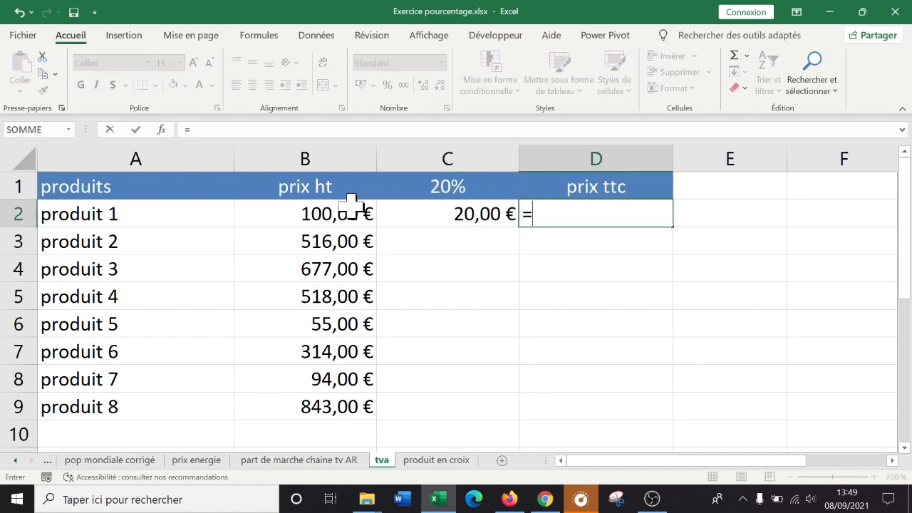
click(308, 215)
text(+)
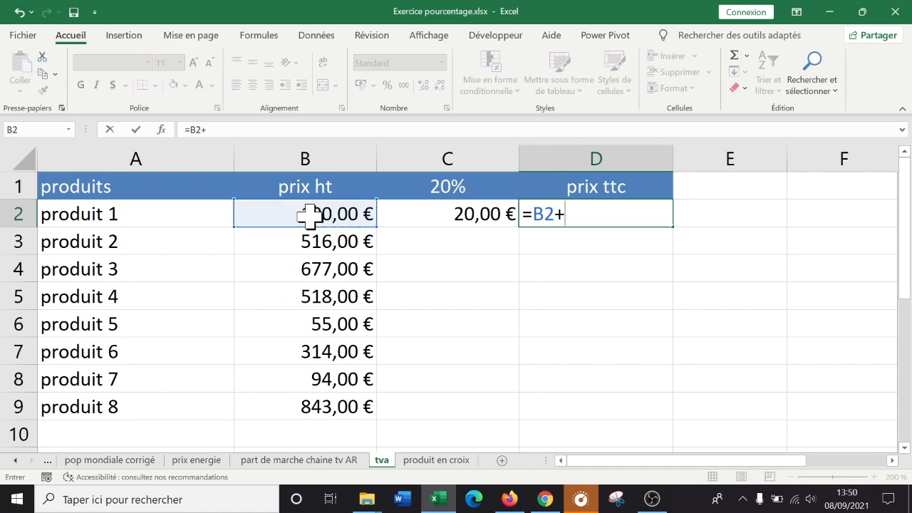
click(488, 214)
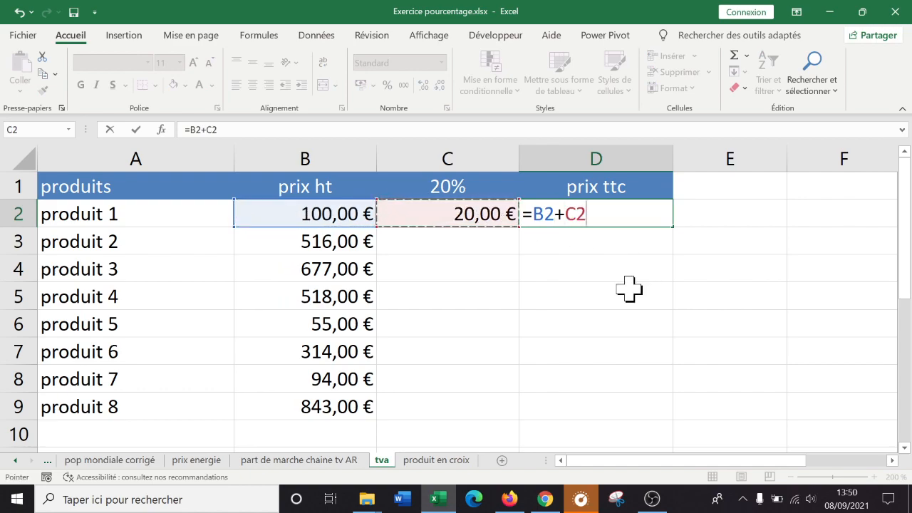
key(Return)
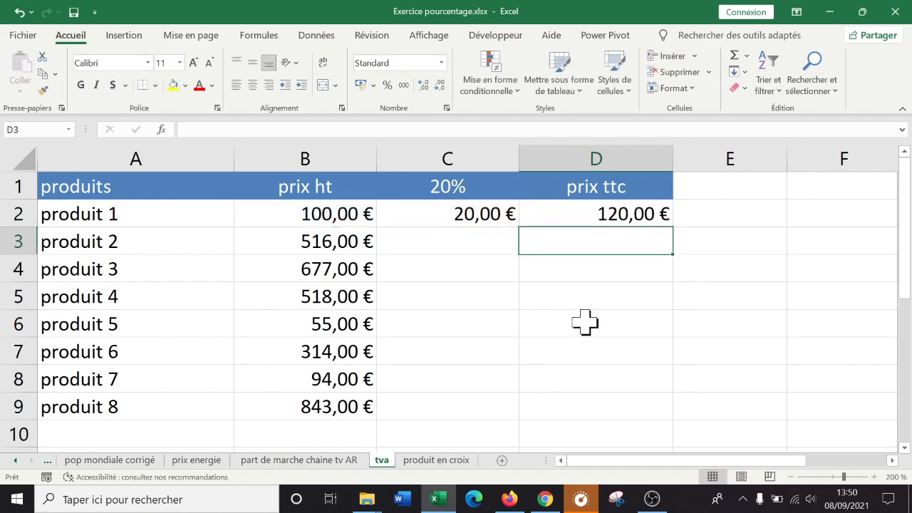
- Review the cell references in the produit 1 formulas in C2 and D2
double_click(448, 221)
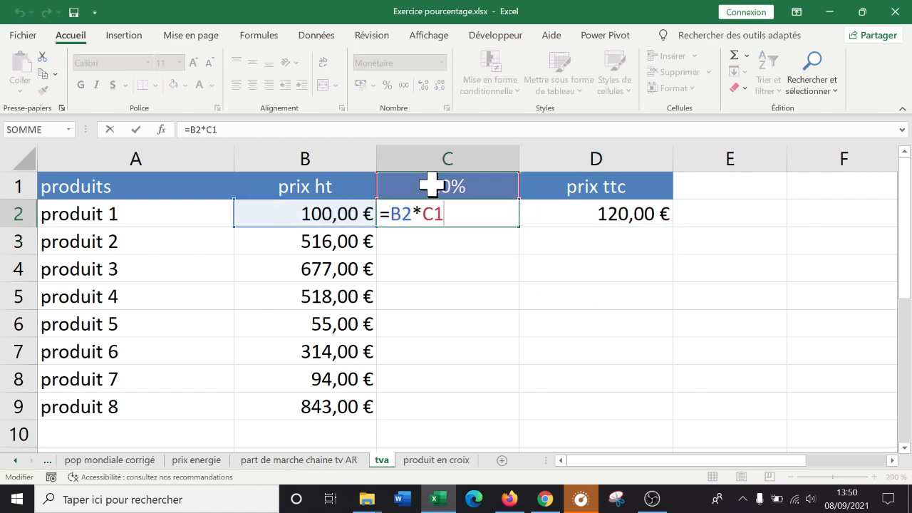
key(Return)
click(634, 216)
double_click(621, 211)
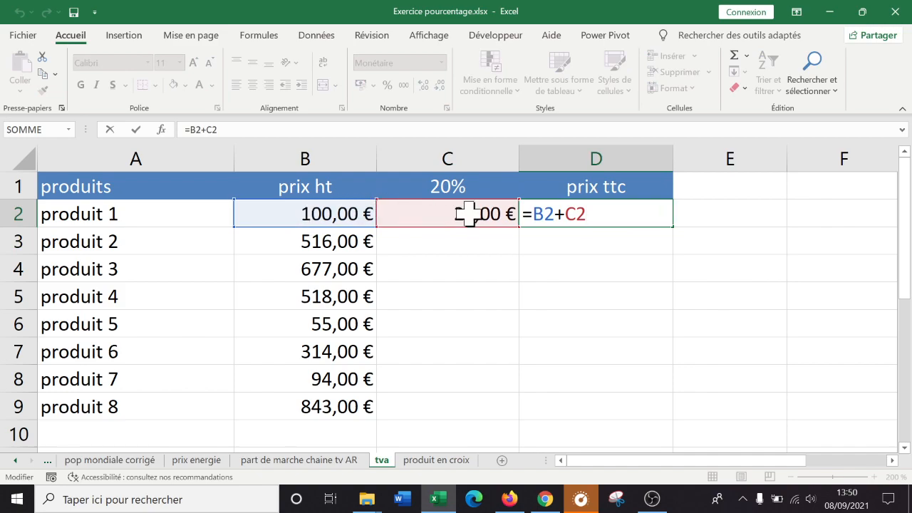
key(Return)
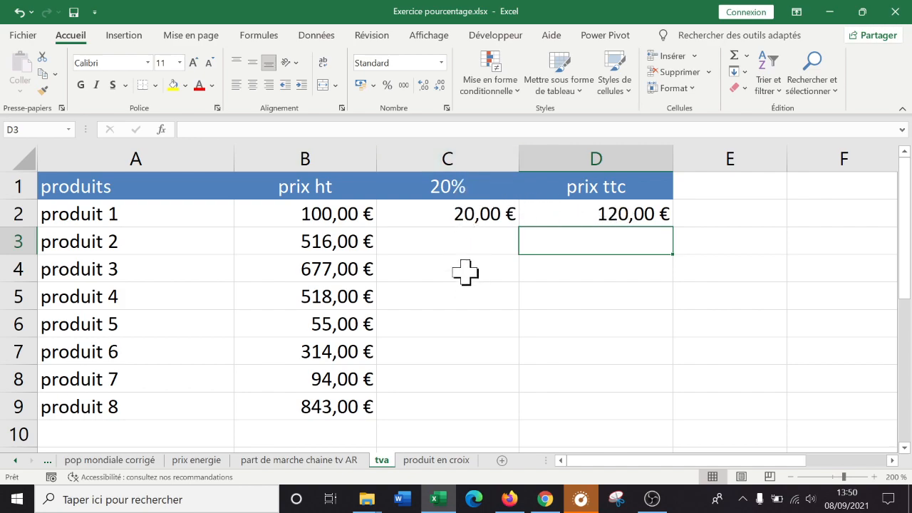
- Copy the produit 1 tax formula from C2 down through C9
click(472, 222)
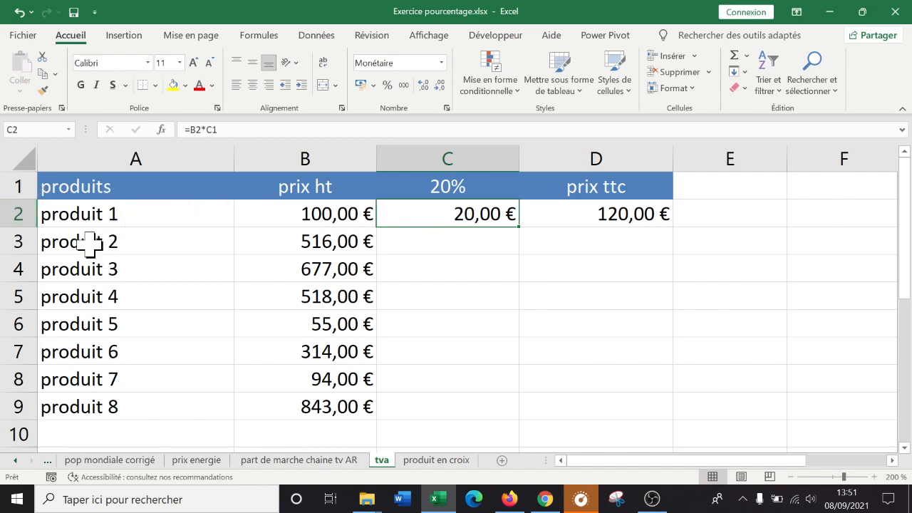
click(9, 210)
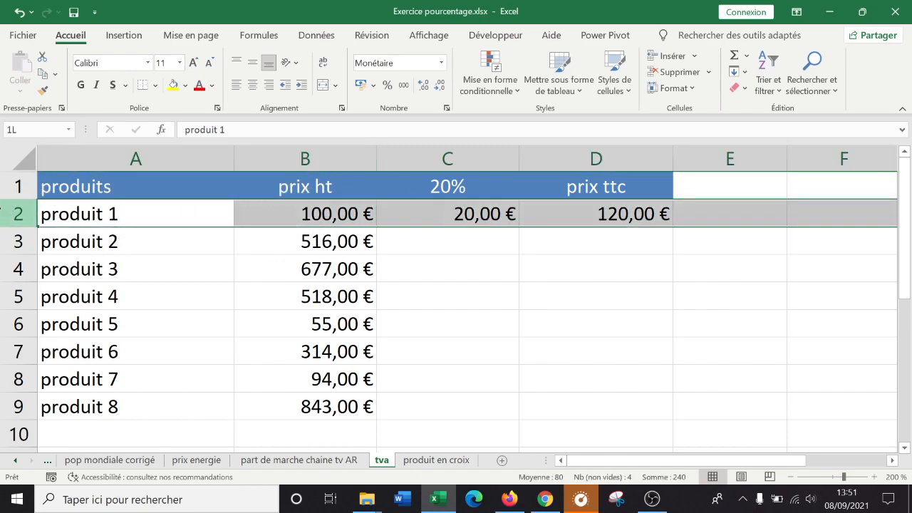
click(339, 204)
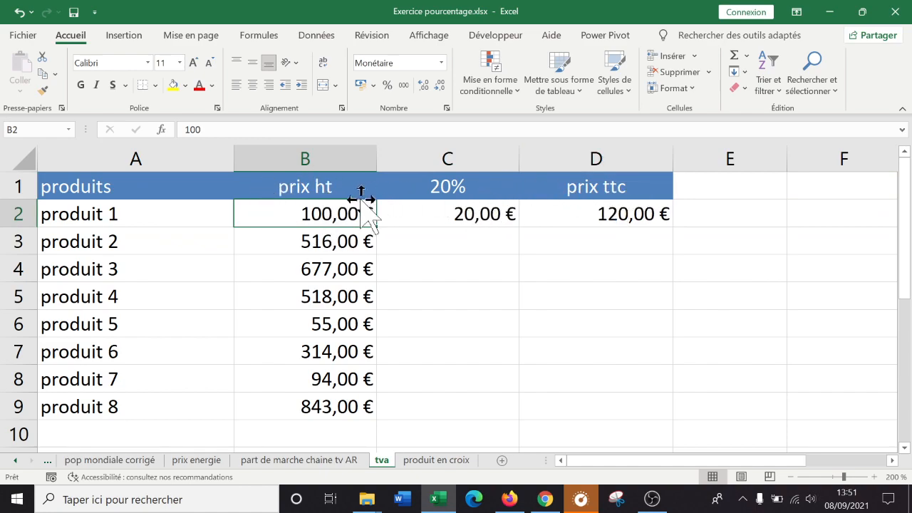
click(474, 211)
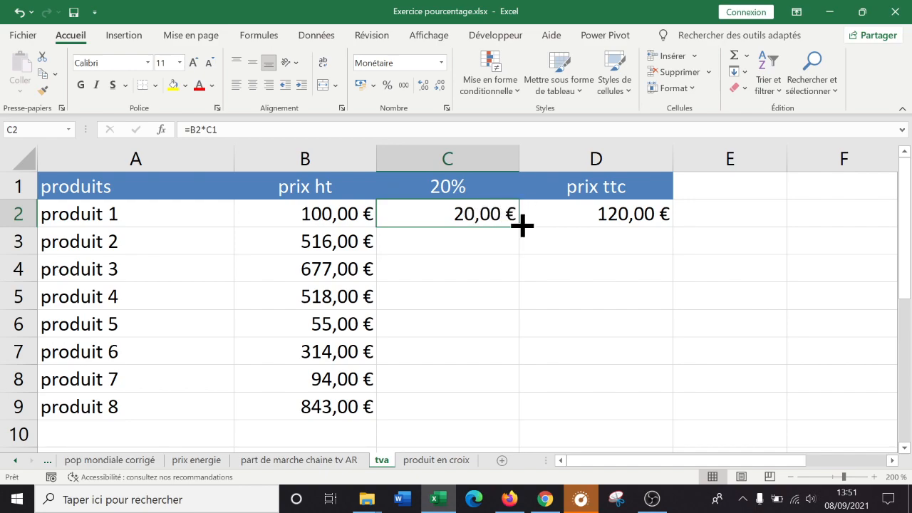
drag(520, 225, 498, 415)
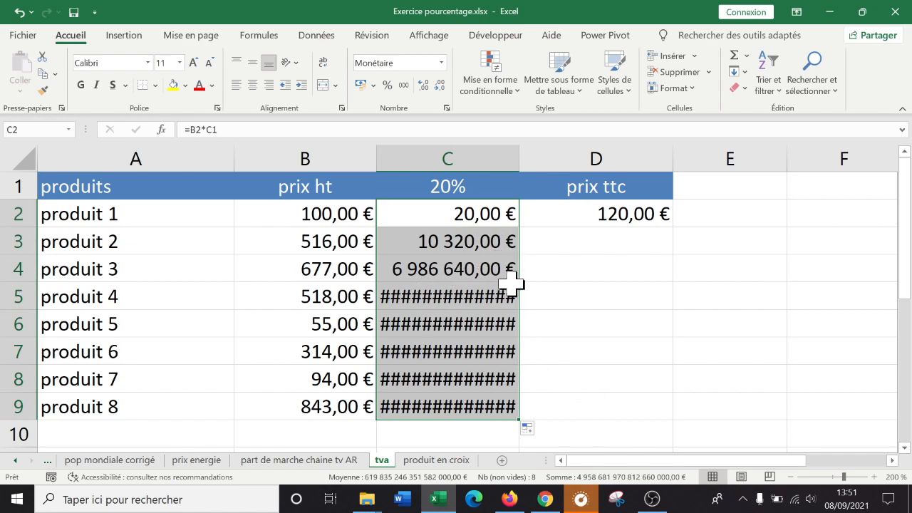
- Examine the cell references in the copied tax formulas from C3 down to C9
click(476, 245)
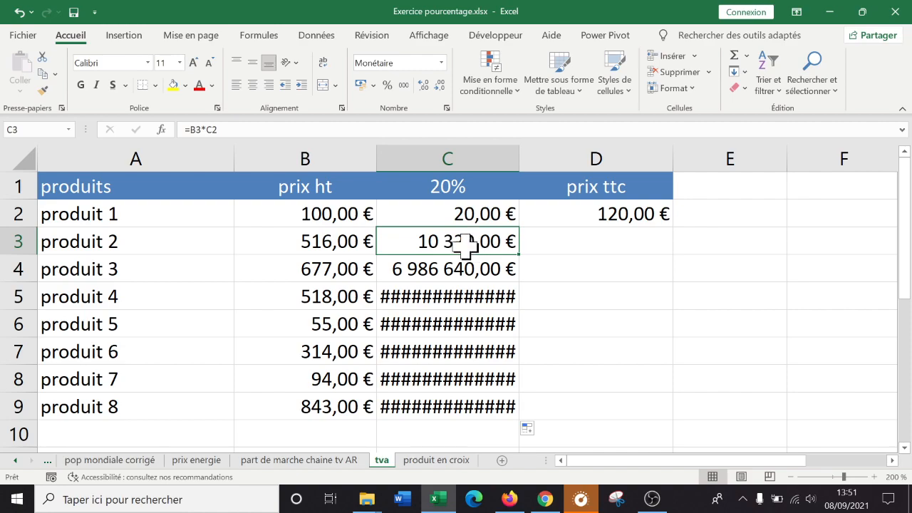
double_click(470, 239)
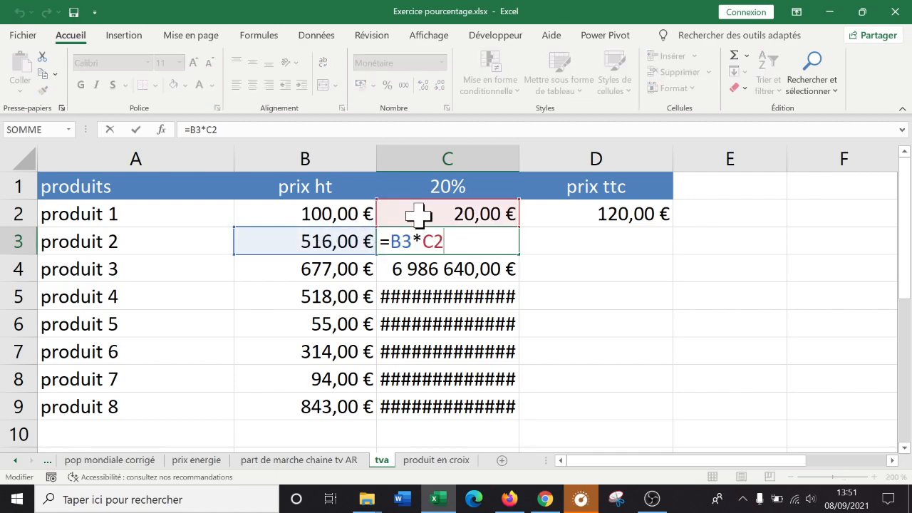
key(Return)
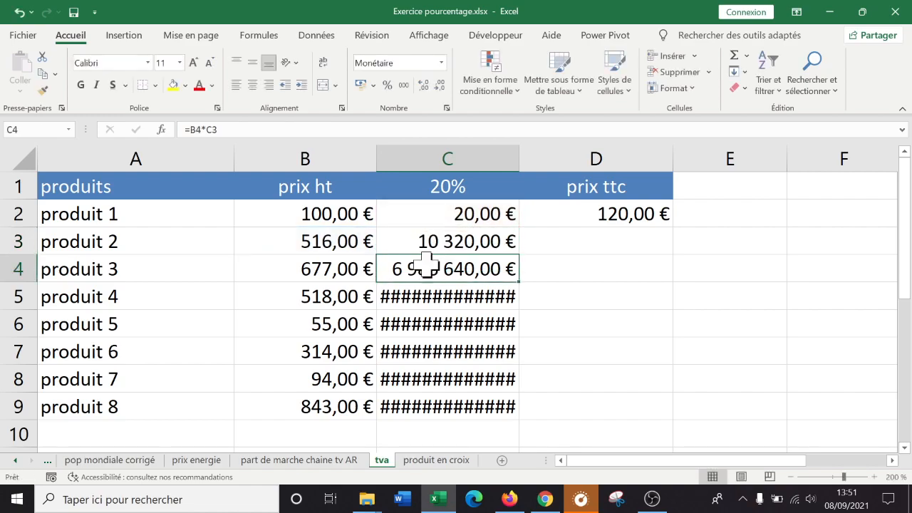
double_click(421, 272)
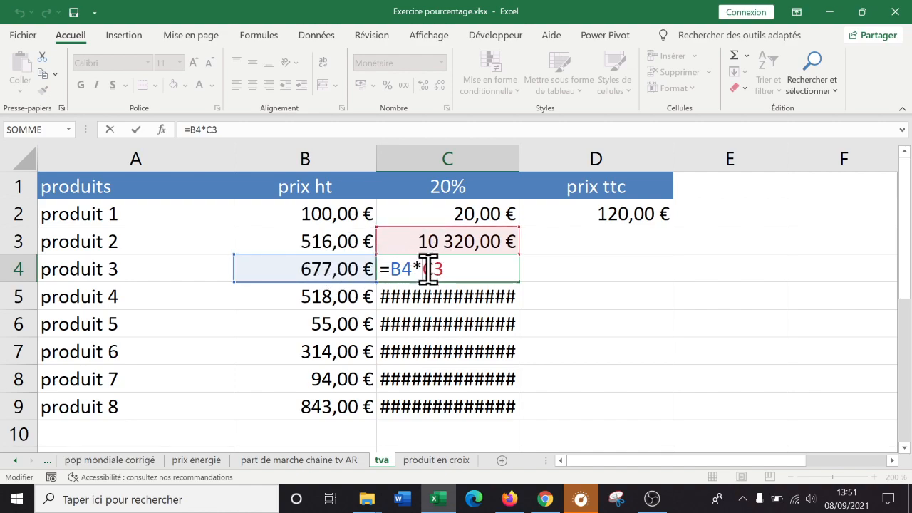
key(Return)
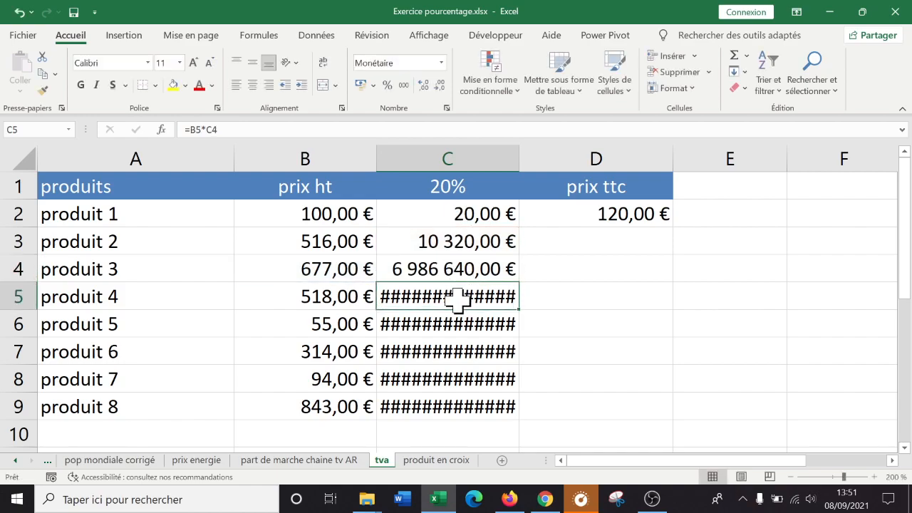
double_click(460, 299)
key(Return)
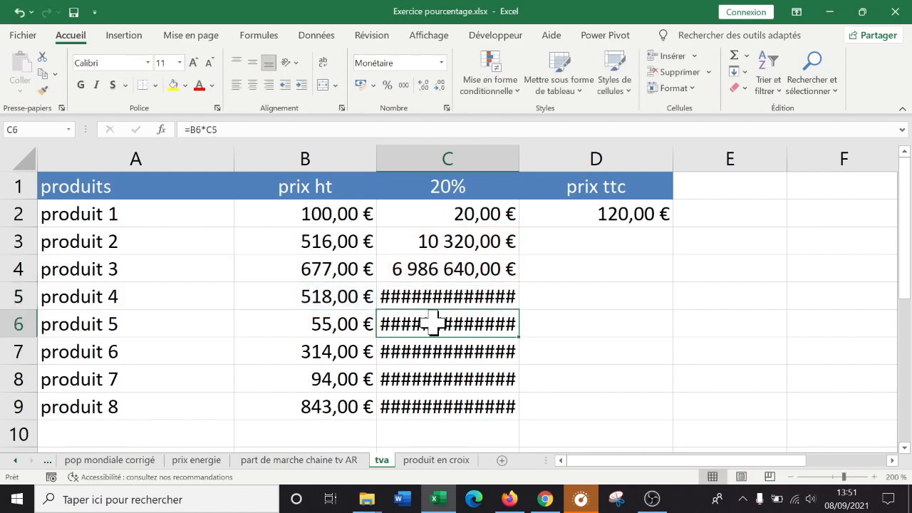
double_click(435, 319)
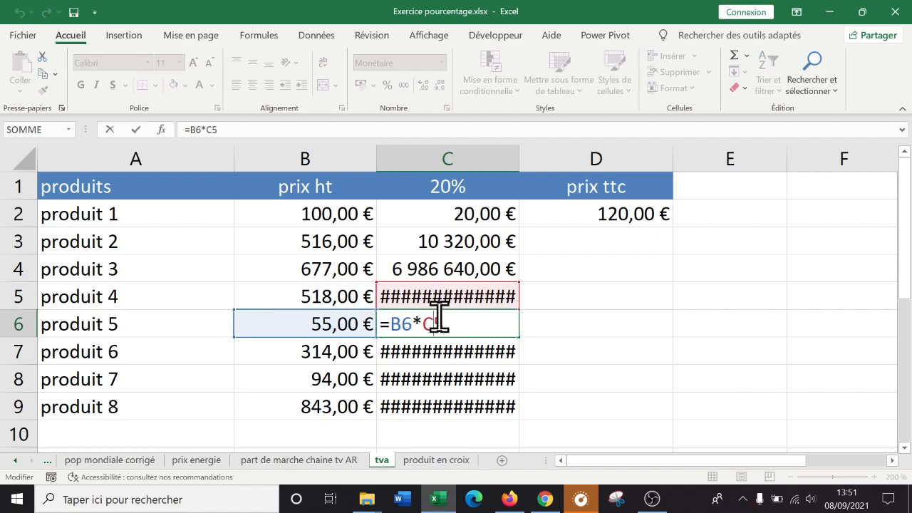
key(Return)
double_click(445, 379)
key(Return)
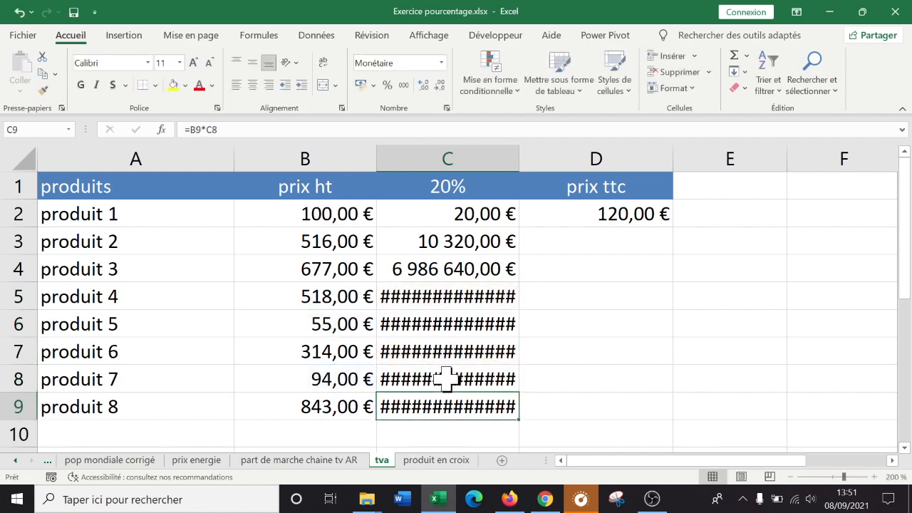
- Check which cells the original tax formula in C2 refers to
click(454, 214)
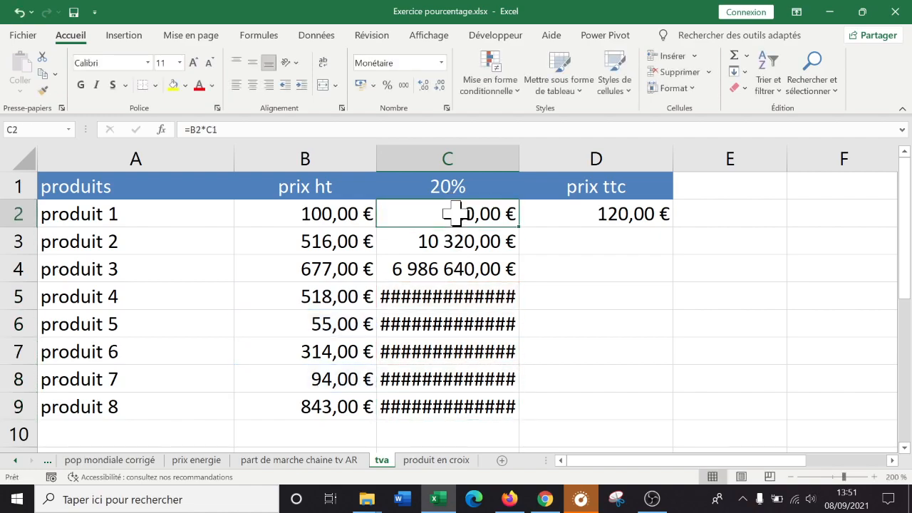
double_click(455, 213)
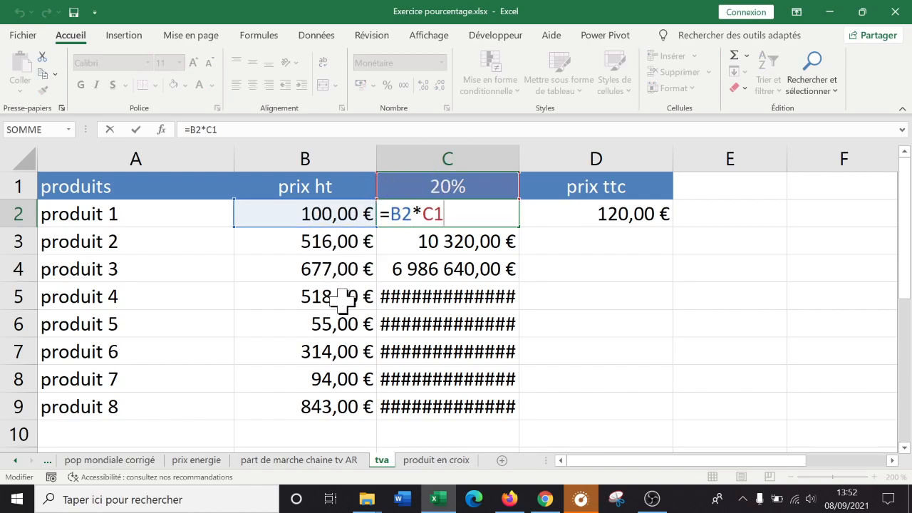
key(Return)
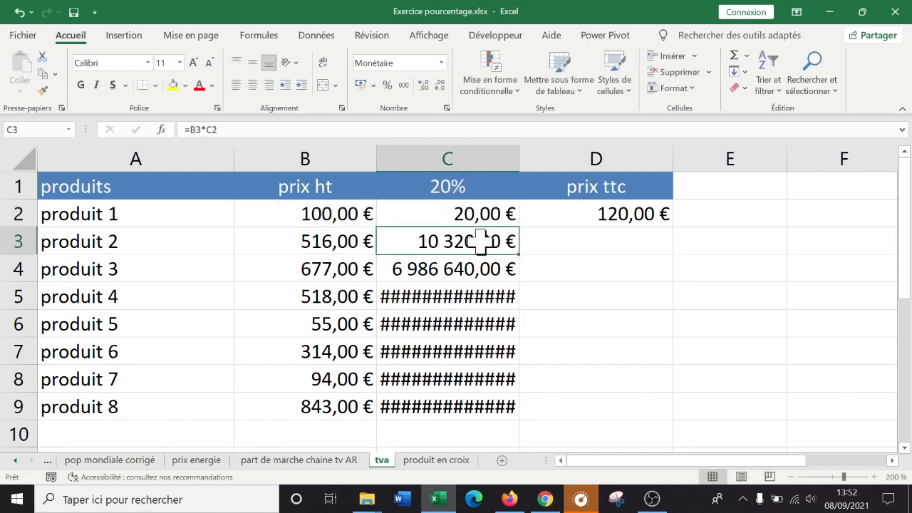
- Replace the C1 reference in the C2 formula with 20%, making it =B2*20%
double_click(467, 212)
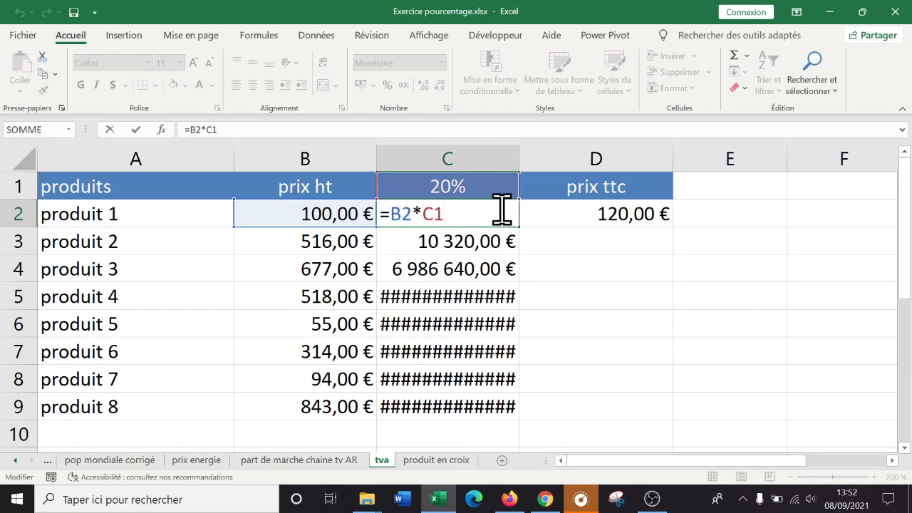
key(BackSpace)
key(BackSpace)
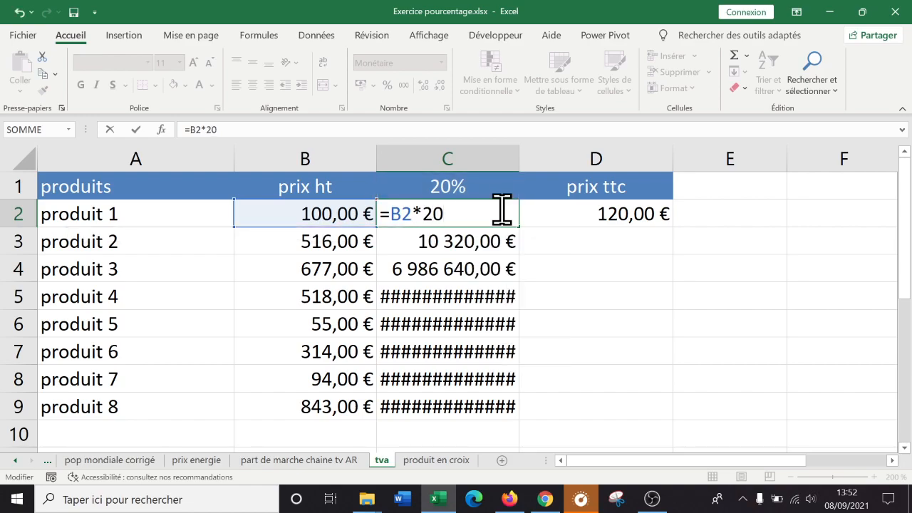
text(20%)
key(Return)
- Copy the 20% formula from C2 down through C9, replacing the existing tax formulas
click(495, 211)
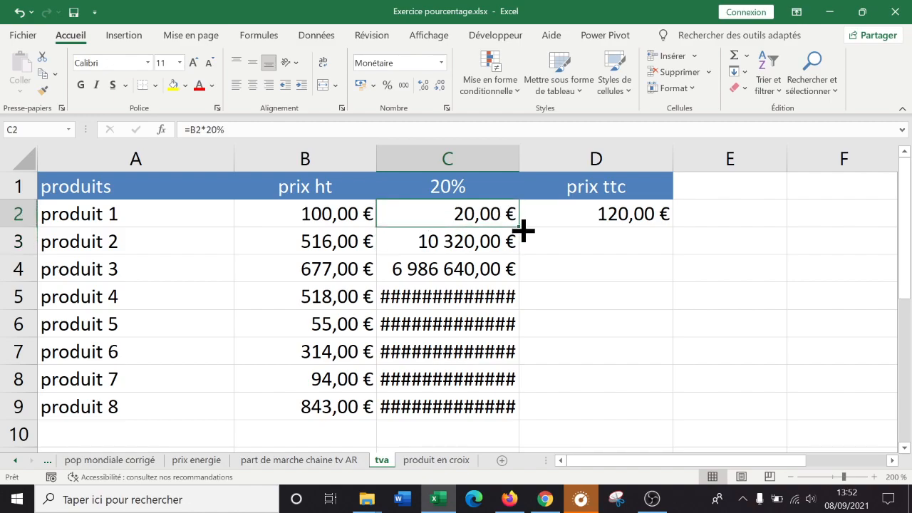
drag(518, 226, 523, 432)
shift+click(495, 261)
- Examine the copied tax formulas from C2 down to C6 to see which references change
double_click(487, 210)
double_click(490, 242)
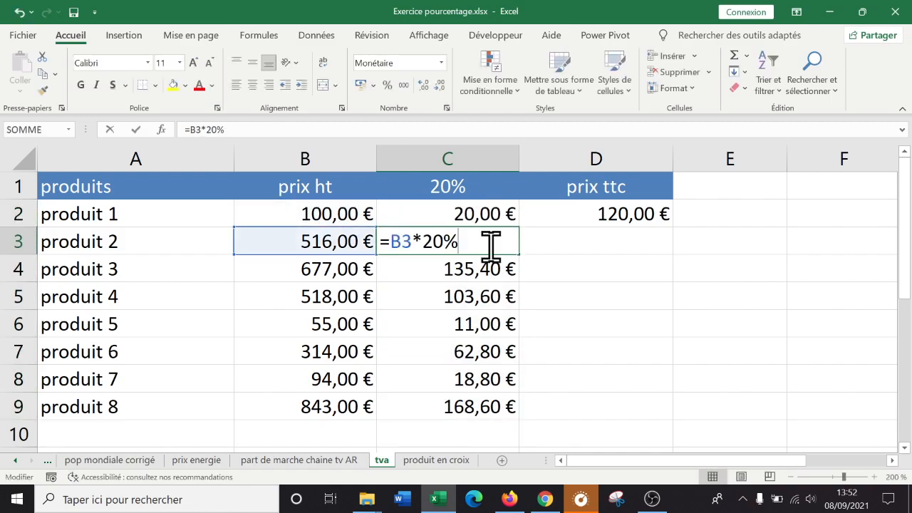
double_click(482, 268)
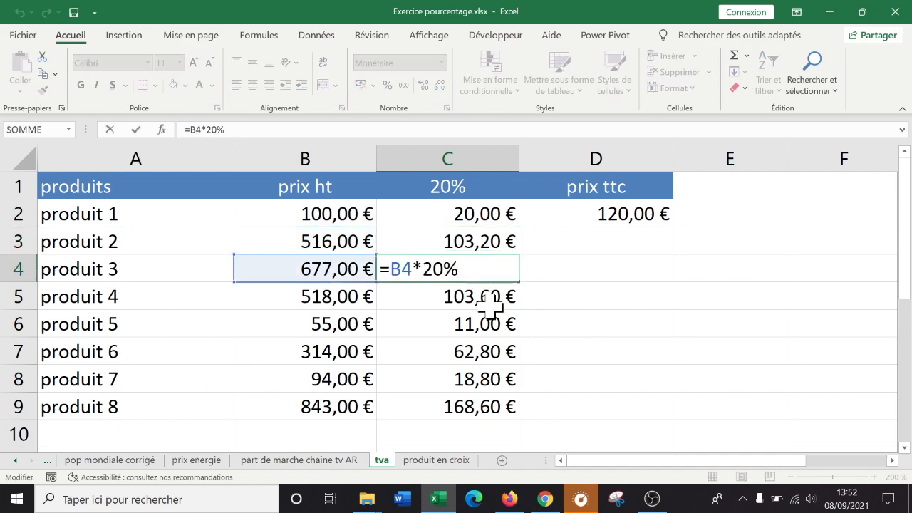
click(486, 297)
double_click(484, 296)
double_click(490, 321)
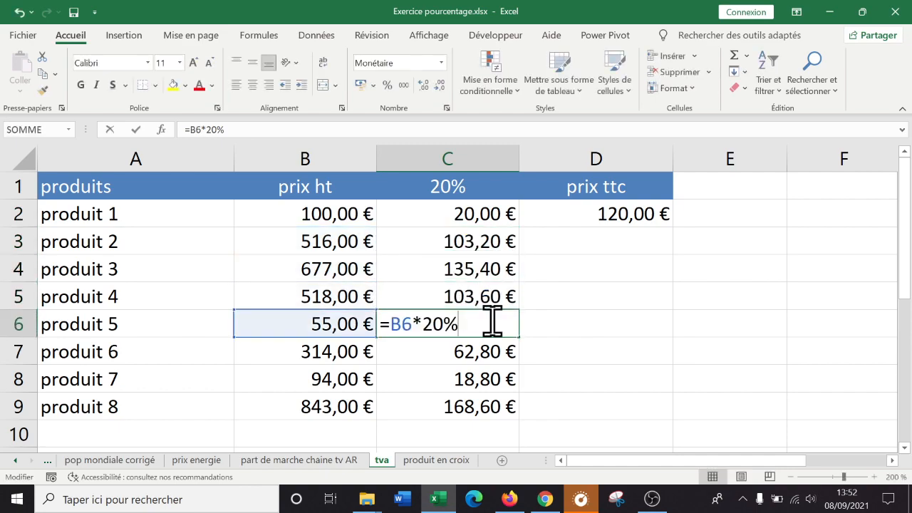
click(582, 356)
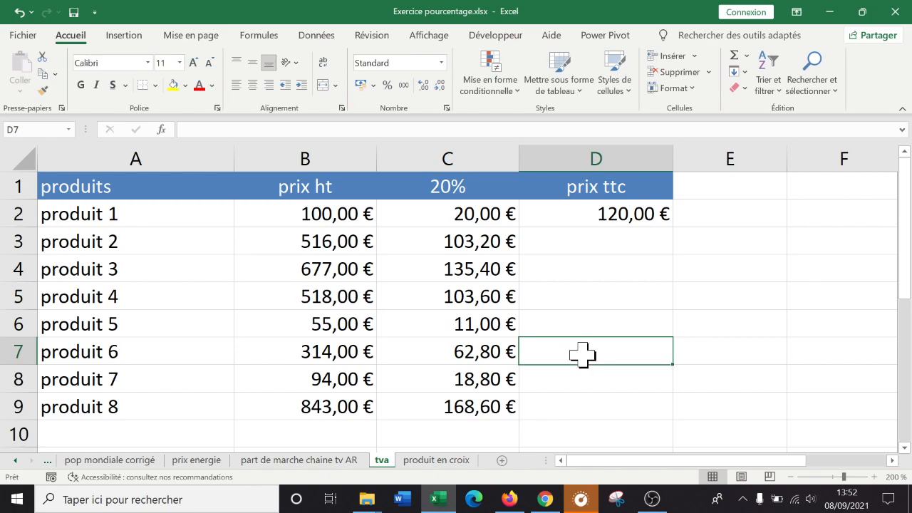
- Compare the fixed 20% multiplier in the tax formulas for the first three products, ending on C2
click(595, 277)
click(473, 209)
click(483, 240)
click(497, 277)
double_click(496, 277)
click(490, 211)
double_click(493, 210)
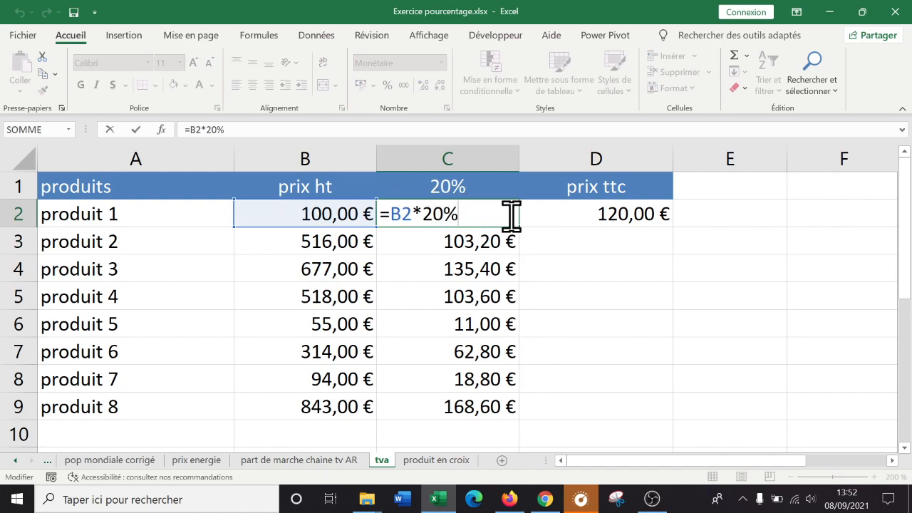
key(Return)
- Set the tax rate in header cell C1 to 21%
click(458, 186)
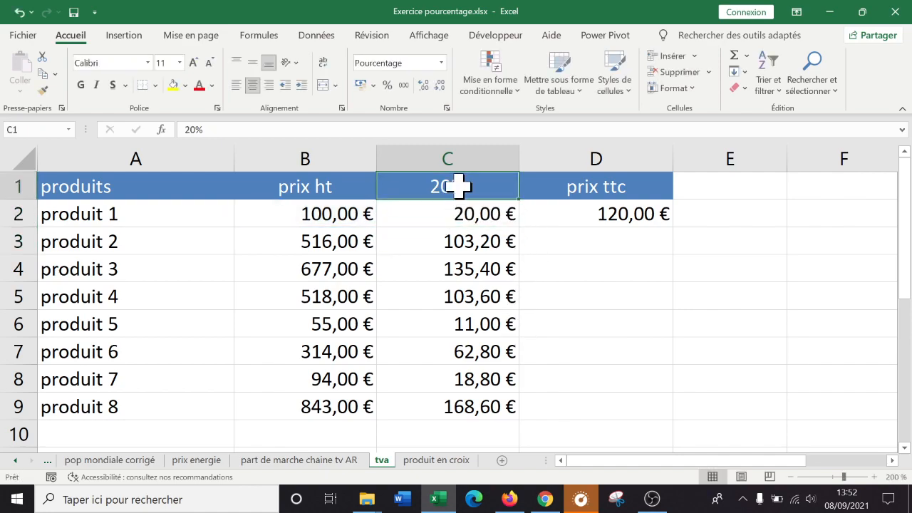
text(2)
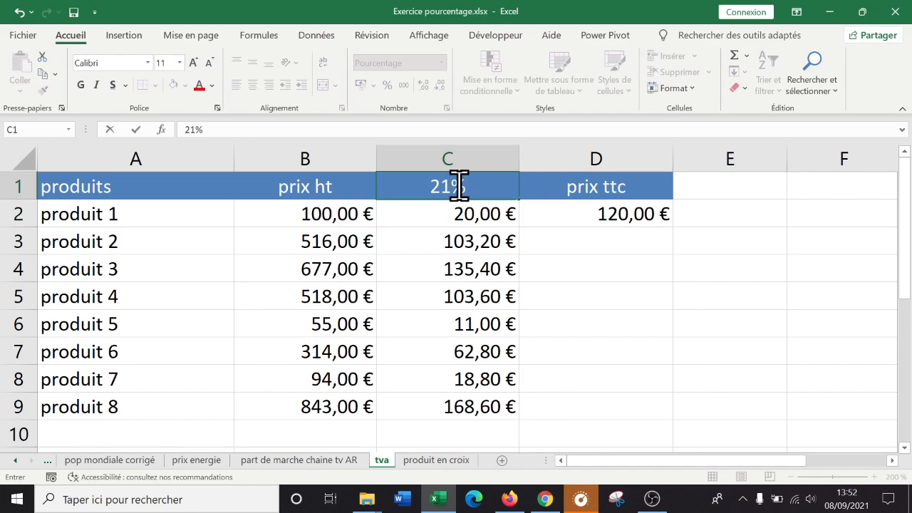
click(621, 274)
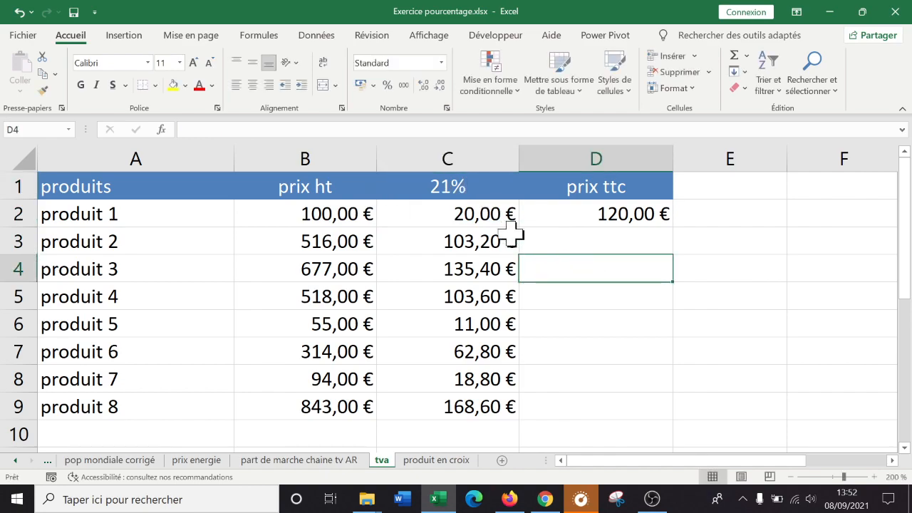
- Check the tax amounts in C2:C9 and the C2 formula against the rate in C1
drag(472, 212, 488, 397)
click(475, 197)
key(ctrl+space)
click(474, 182)
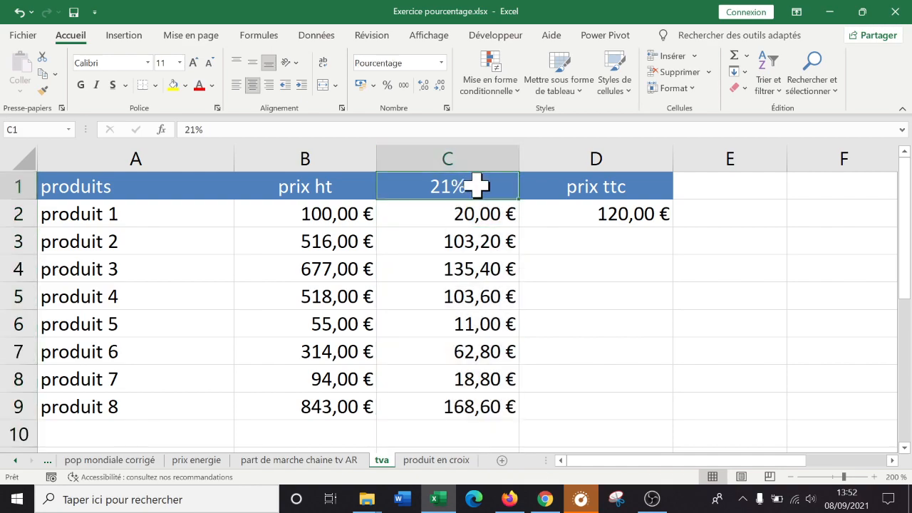
click(495, 217)
double_click(466, 212)
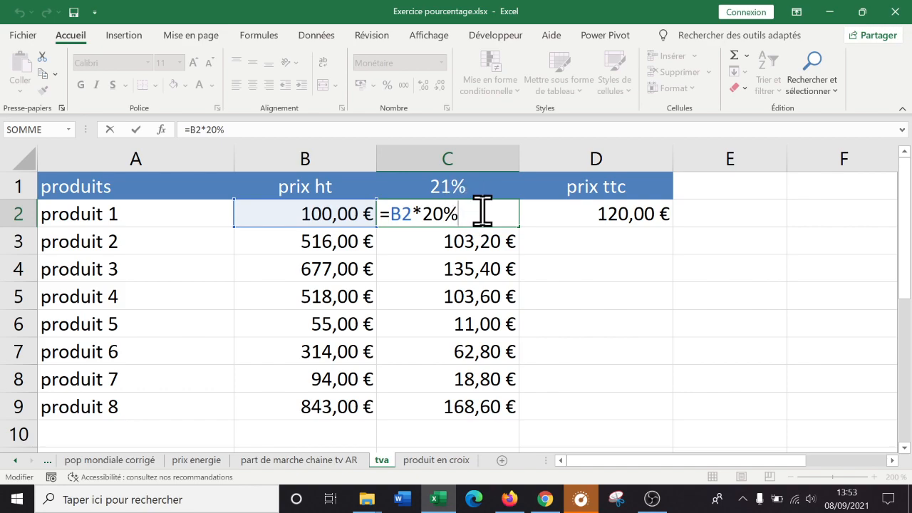
key(Escape)
- Restore the tax rate in header cell C1 to 20%
click(473, 190)
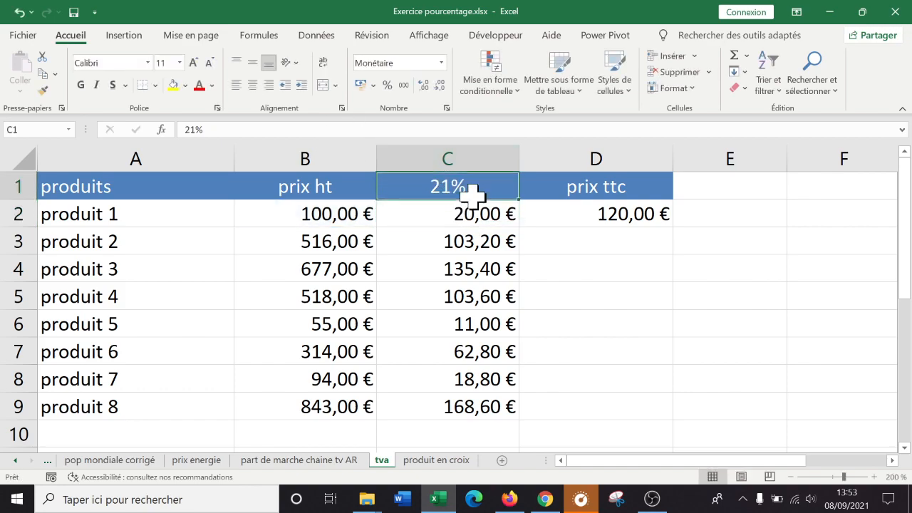
text(20)
key(Return)
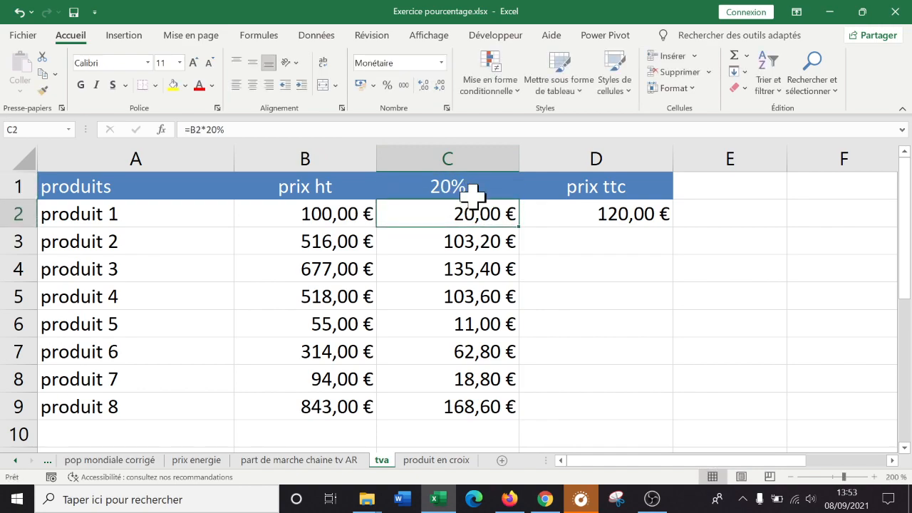
- Replace the tax formula in C2 with =B2*C1 so it refers to the rate cell
text(=)
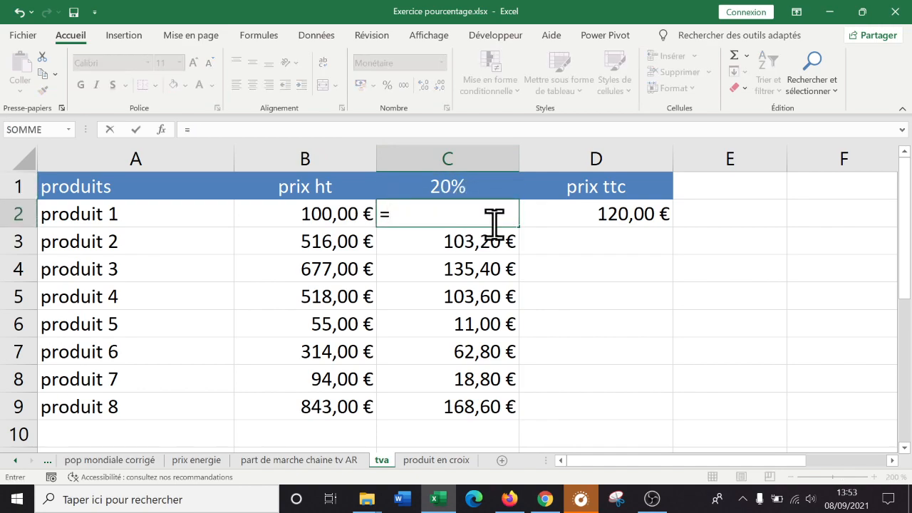
click(319, 213)
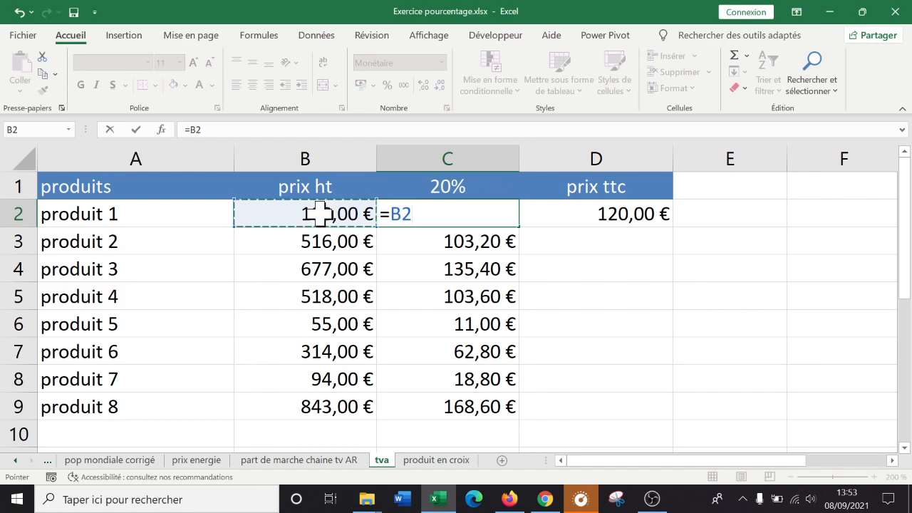
text(*)
click(466, 183)
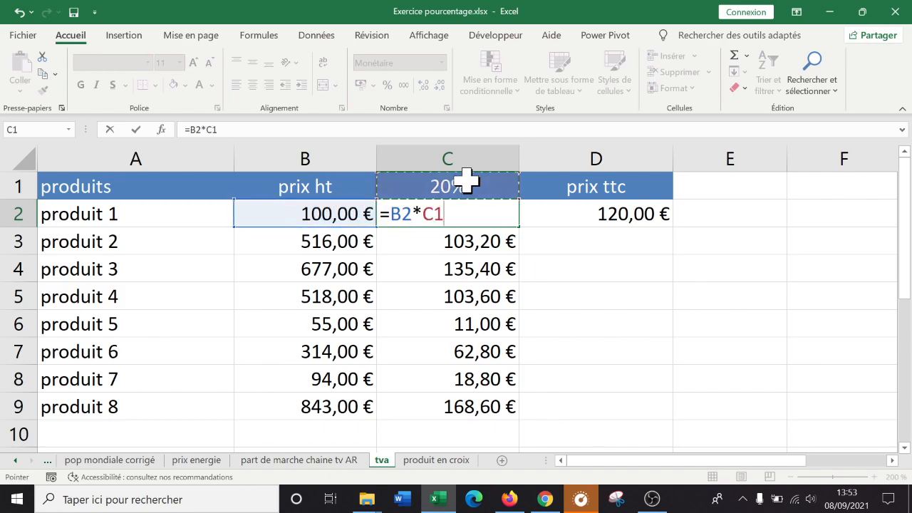
key(Return)
- Copy the =B2*C1 formula from C2 down through C8
click(510, 217)
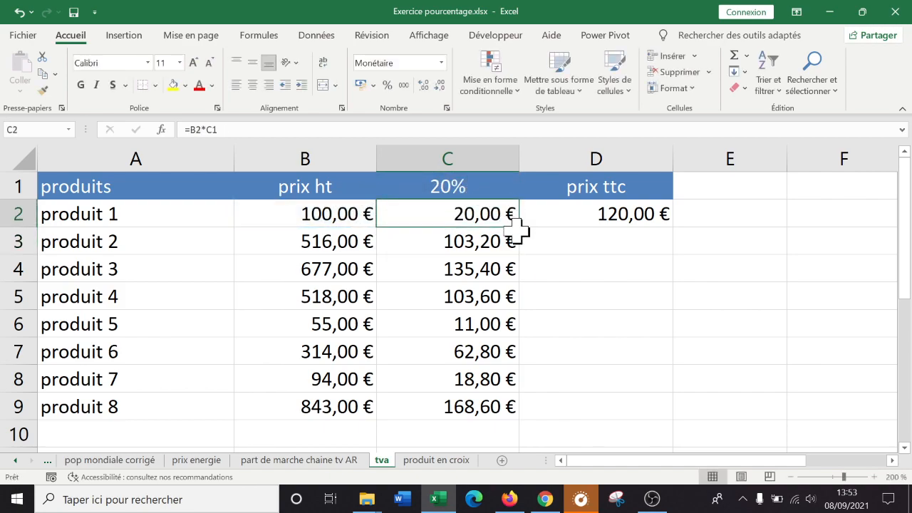
drag(521, 225, 508, 401)
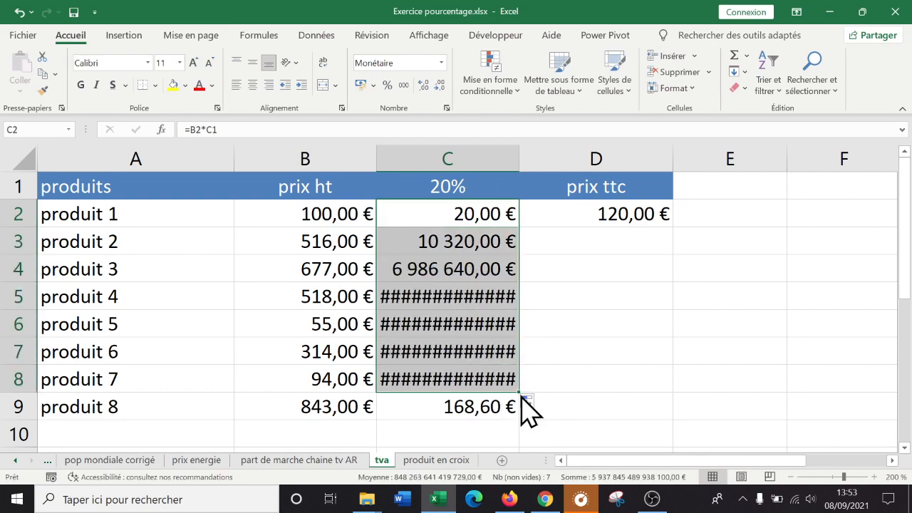
click(530, 404)
click(516, 388)
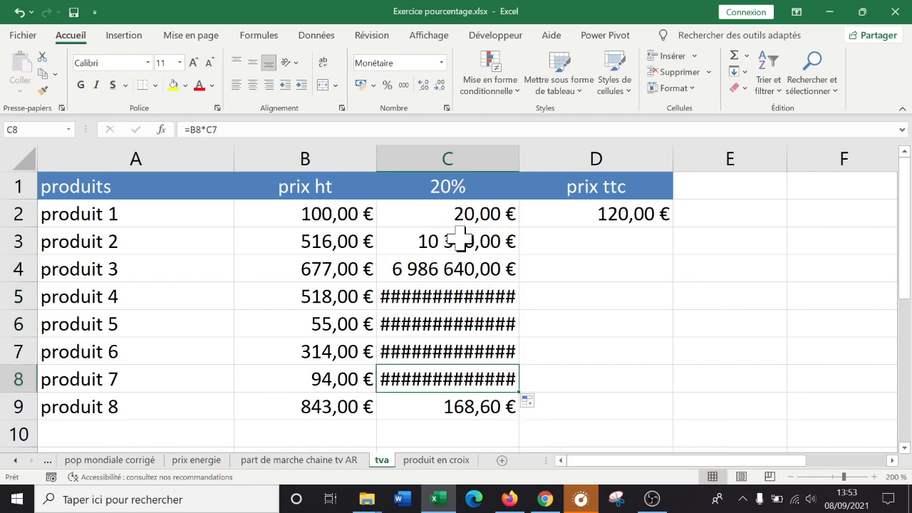
- Examine how the price and rate references shift in the tax formulas from C2 to C4
click(489, 213)
double_click(488, 213)
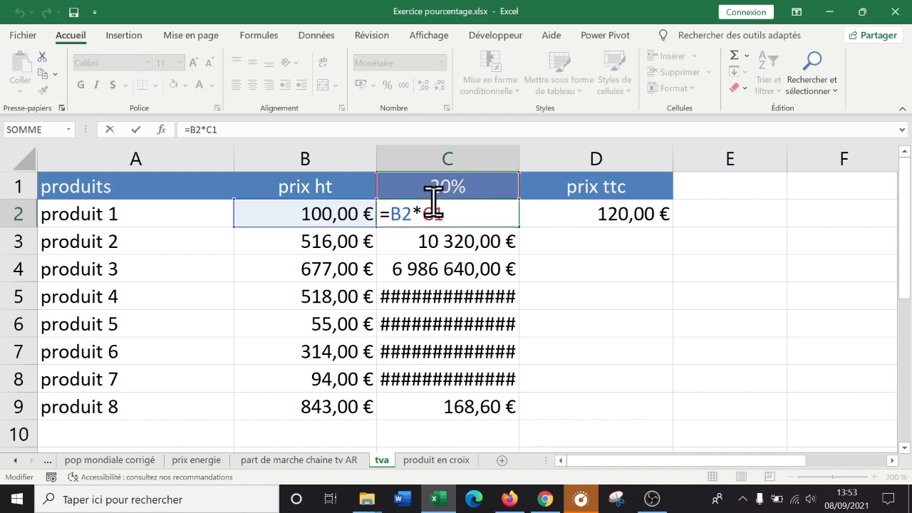
click(446, 240)
double_click(449, 240)
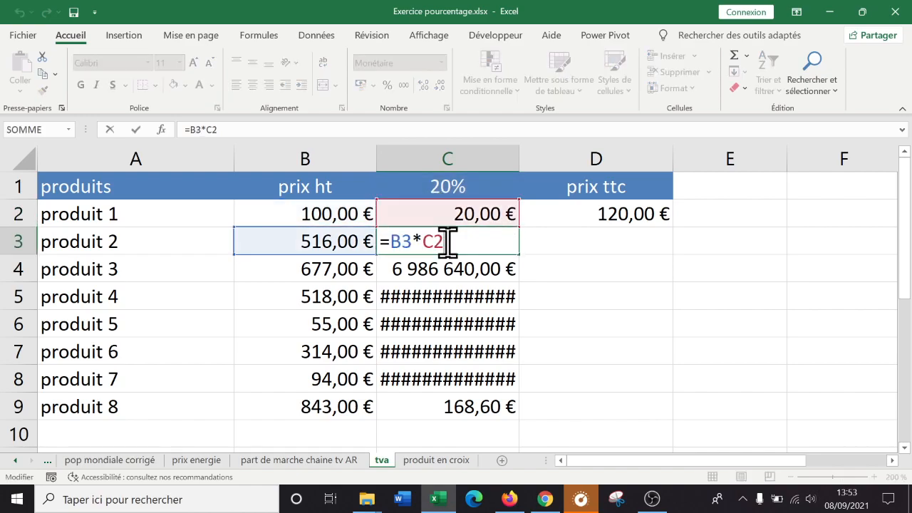
click(448, 269)
double_click(449, 268)
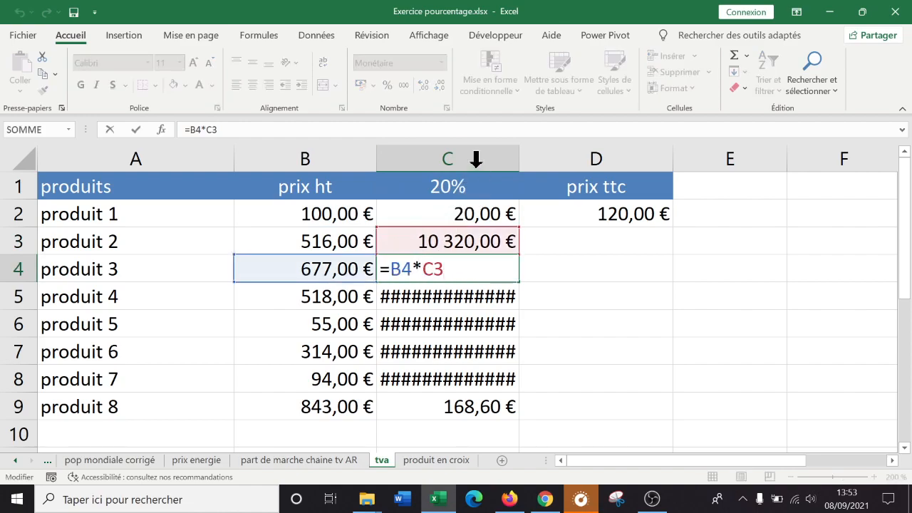
key(Return)
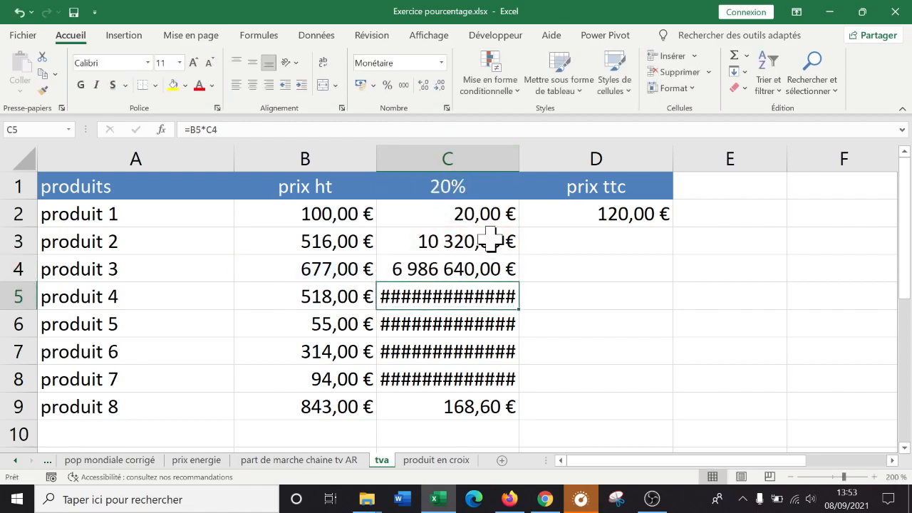
- Make the rate reference in C2 absolute, giving =B2*$C$1, and copy the formula down through C9
double_click(463, 212)
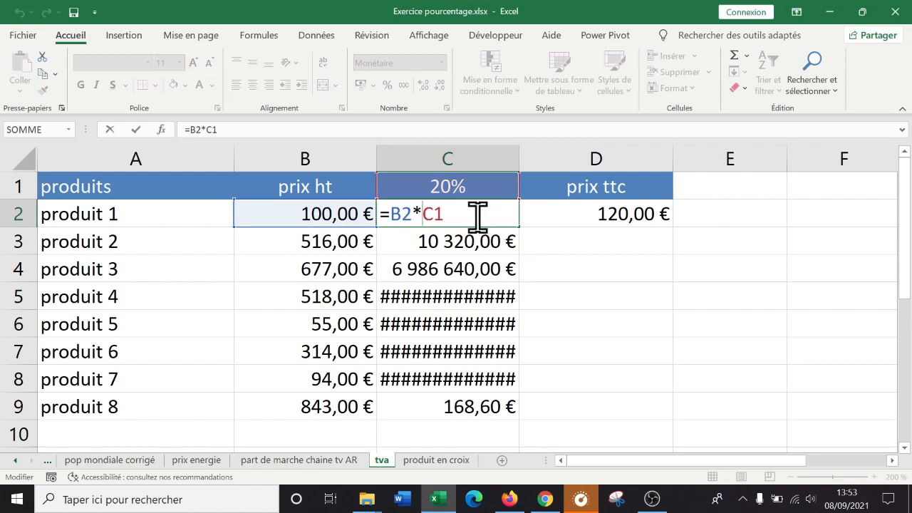
text($)
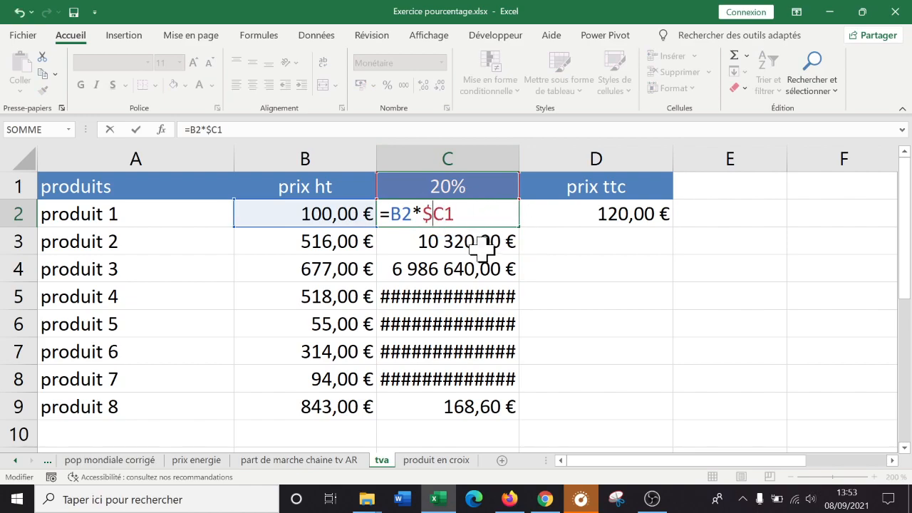
click(446, 214)
text($)
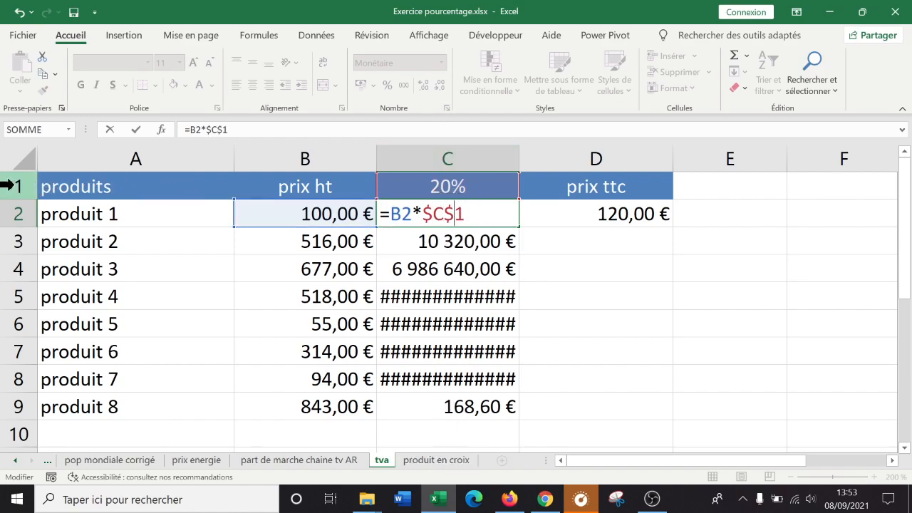
key(Return)
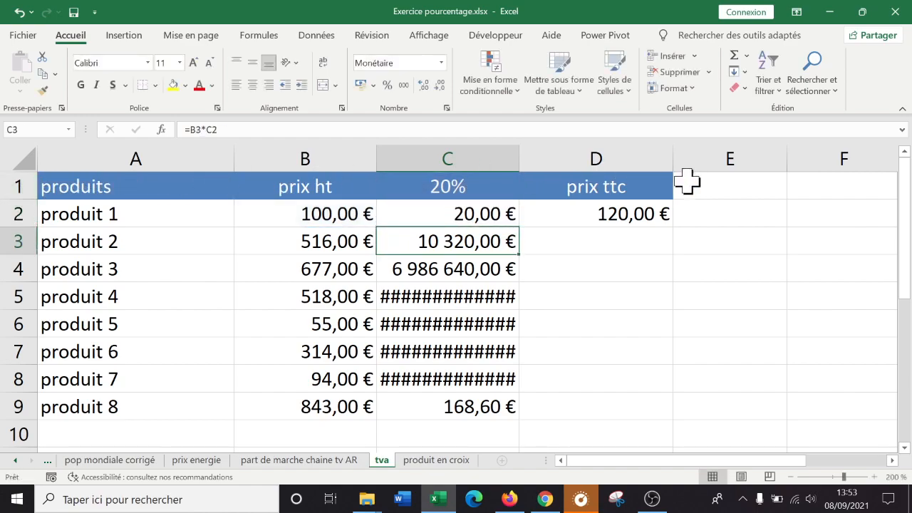
click(456, 214)
double_click(523, 227)
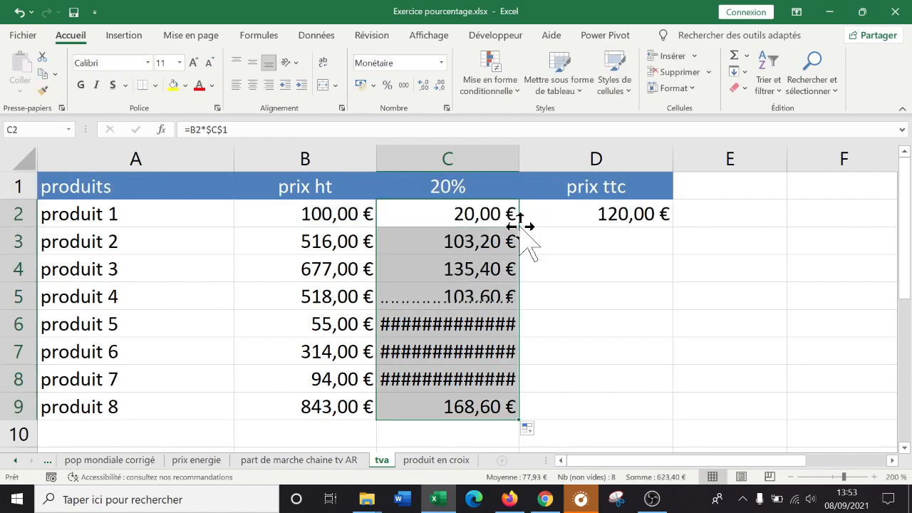
- Test the tax formulas by setting the rate in C1 to 21% and then to 25%
click(447, 185)
text(21)
key(Return)
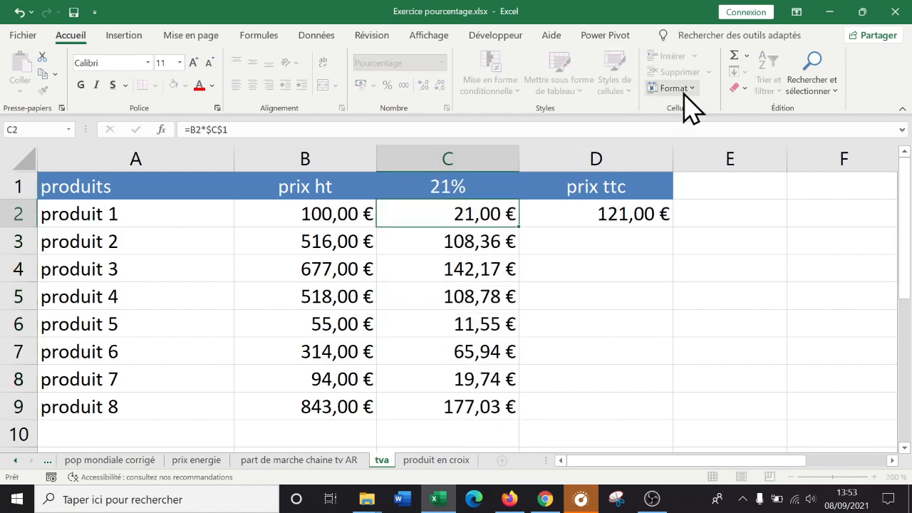
key(Up)
text(25)
key(Return)
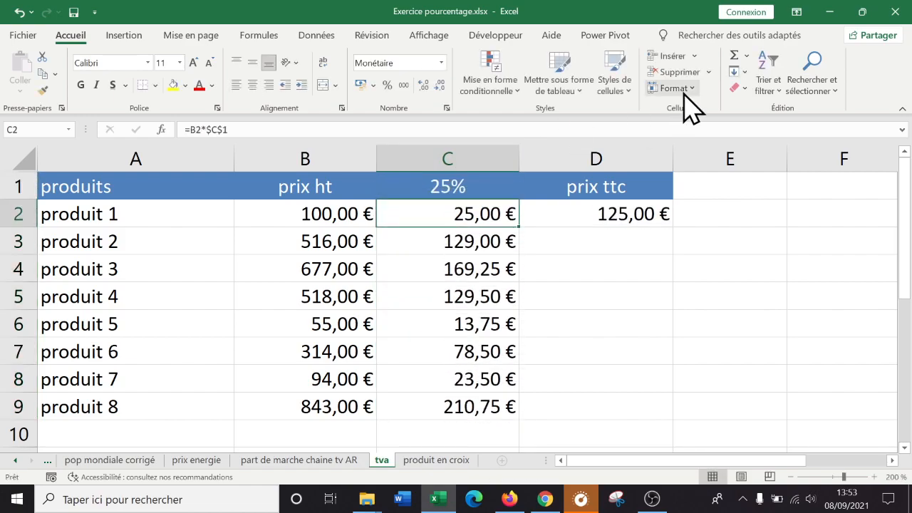
- Set the tax rate in C1 back to 20%
key(Up)
text(21)
key(BackSpace)
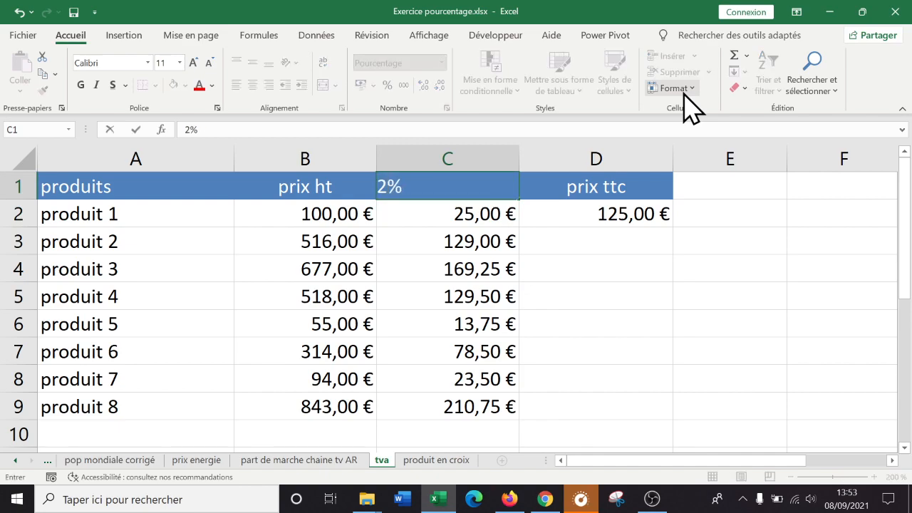
text(0)
key(Return)
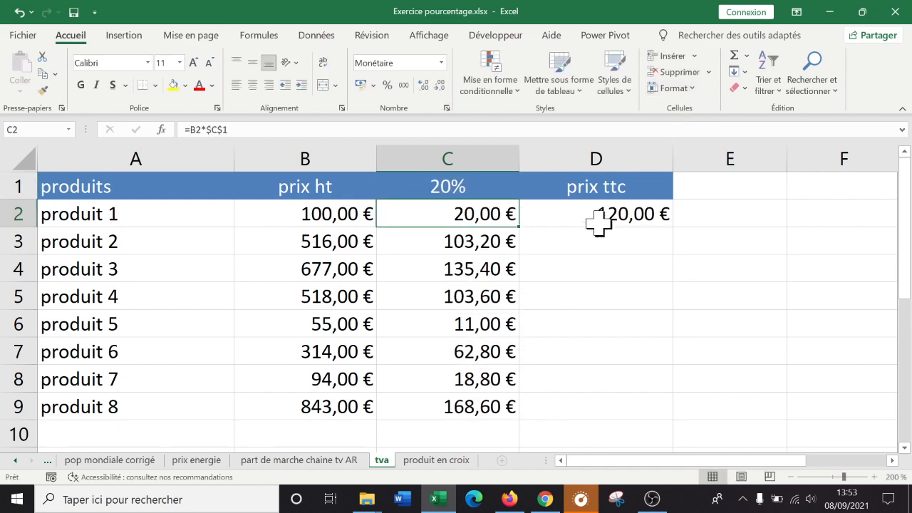
- Review the tax-inclusive price formula =B2+C2 in D2 and copy it down through D9
click(600, 225)
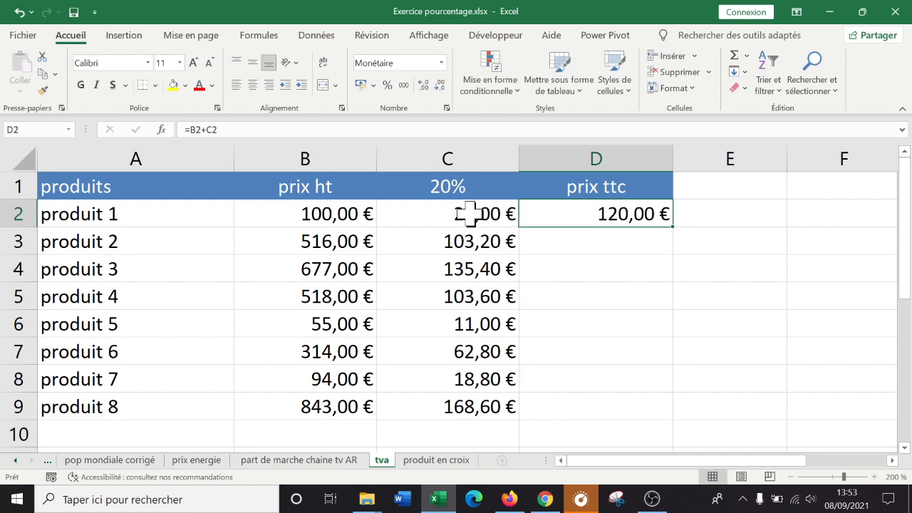
double_click(630, 214)
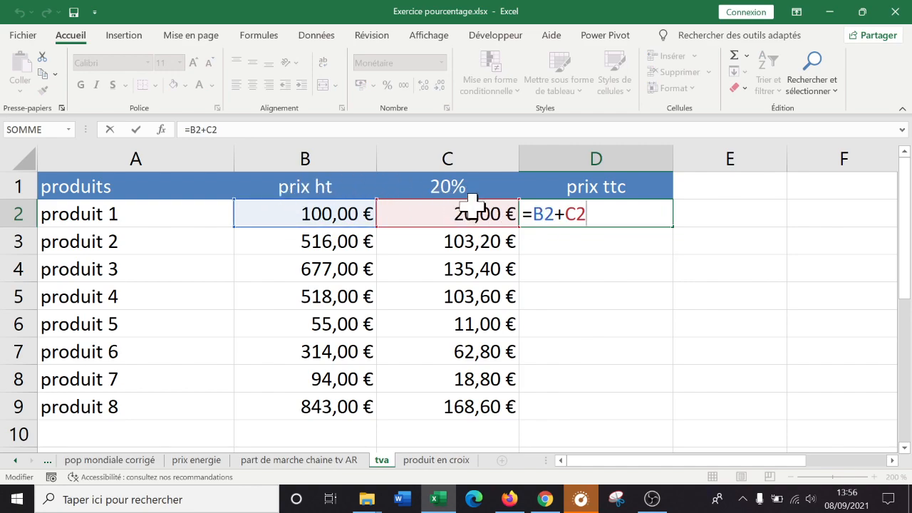
key(Return)
click(602, 219)
double_click(672, 227)
- Make the B2 reference in D2 absolute, giving =$B$2+C2, and copy the formula down through D9
click(623, 213)
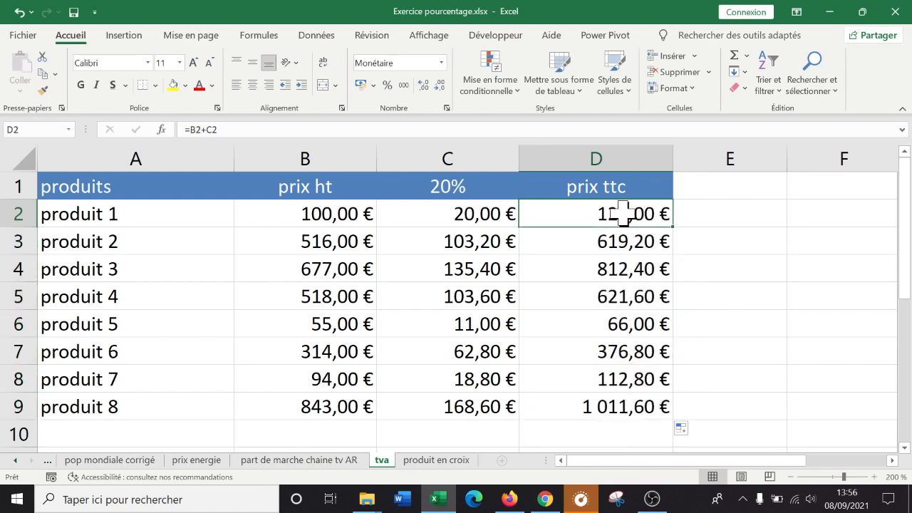
double_click(624, 213)
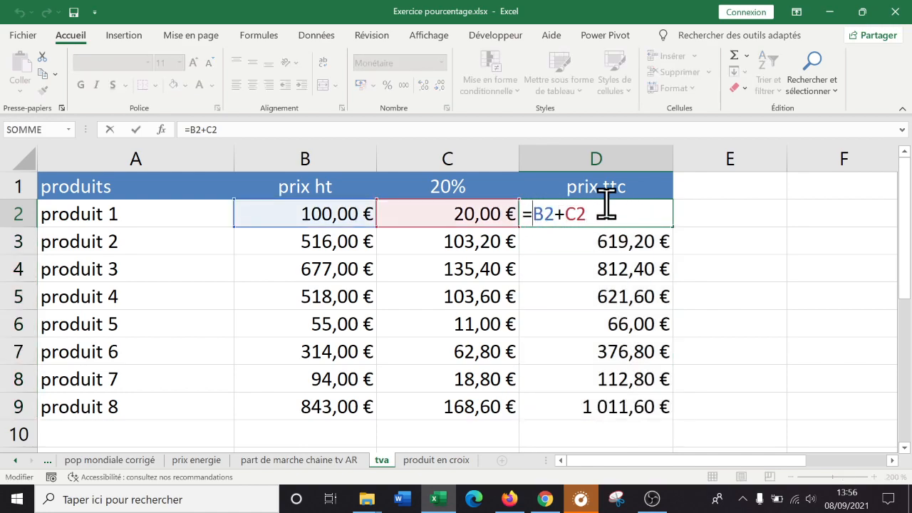
text($)
click(554, 214)
text($)
key(Return)
click(617, 212)
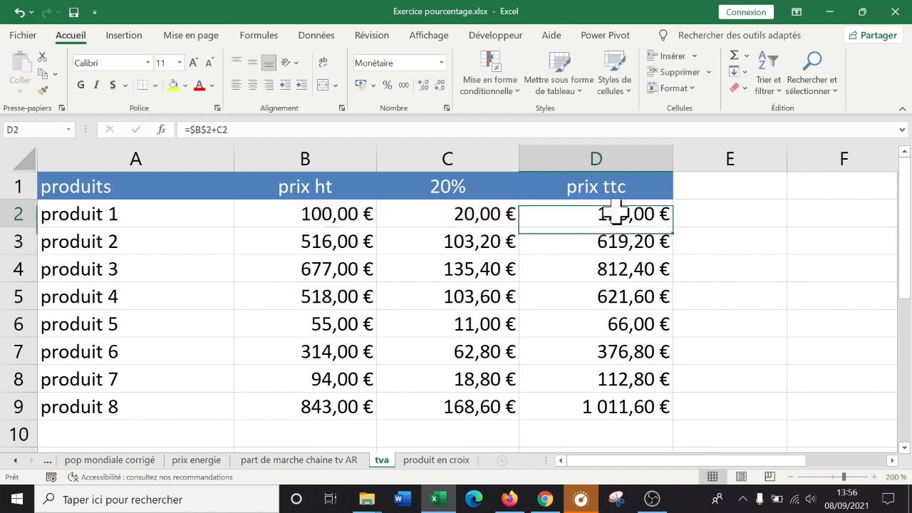
double_click(670, 226)
- Examine the cell references used by the copied formulas in D2, D3 and D4
double_click(627, 214)
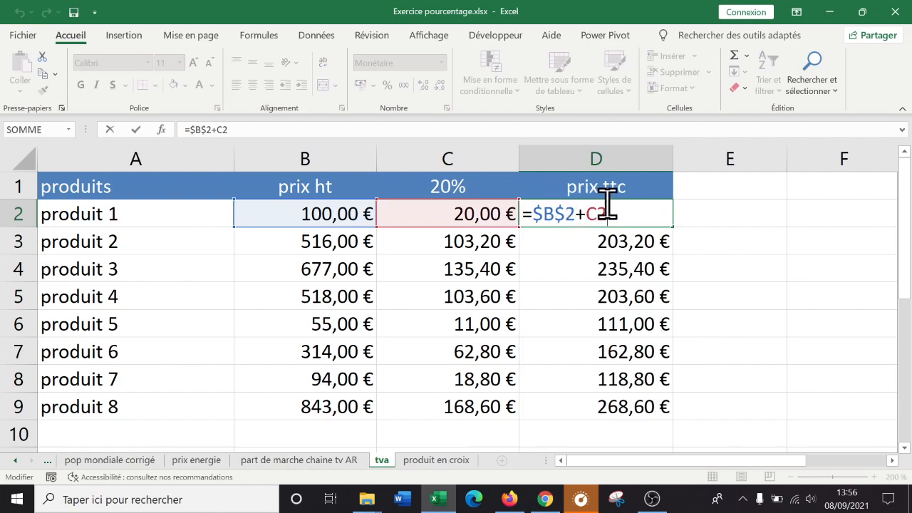
key(Return)
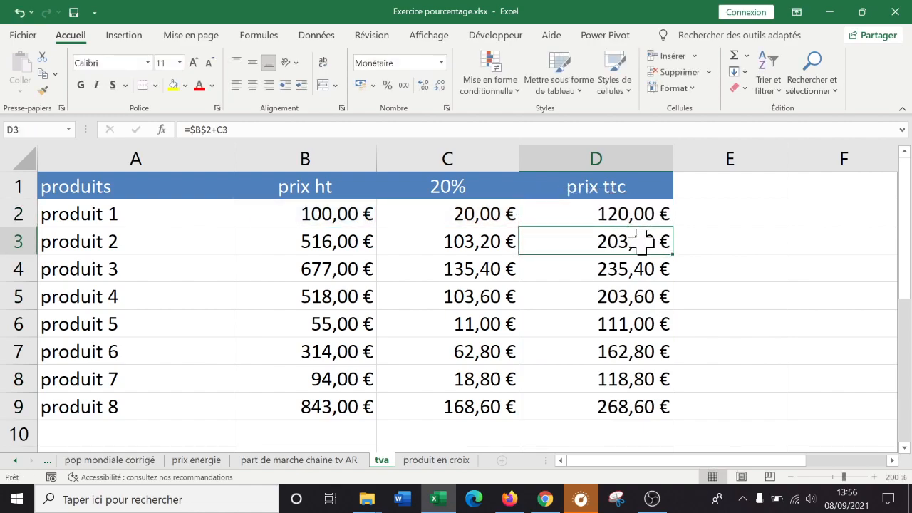
double_click(644, 242)
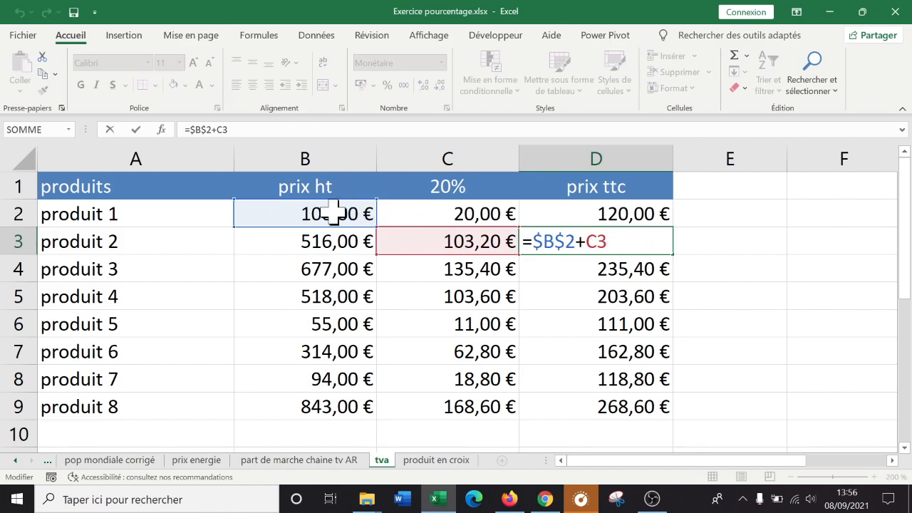
key(Return)
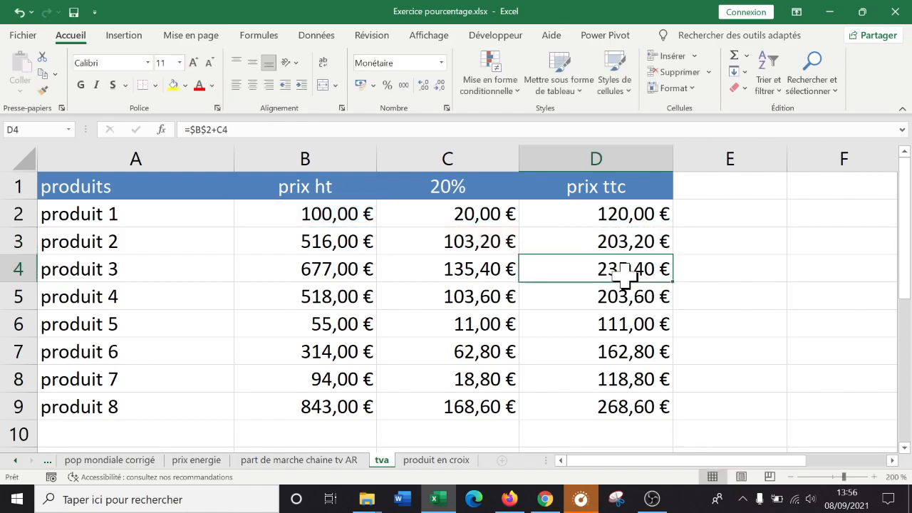
double_click(626, 274)
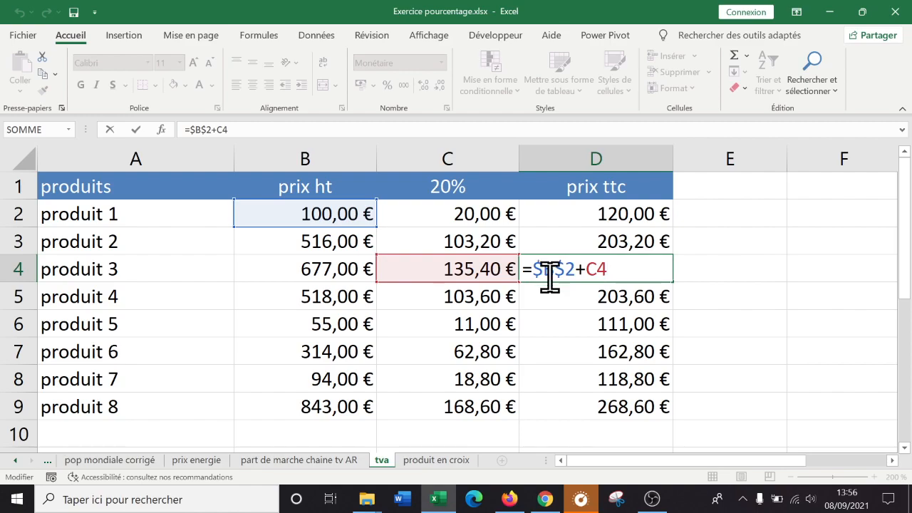
key(Return)
- Make the B2 reference in D2 relative again, giving =B2+C2
click(635, 213)
double_click(550, 214)
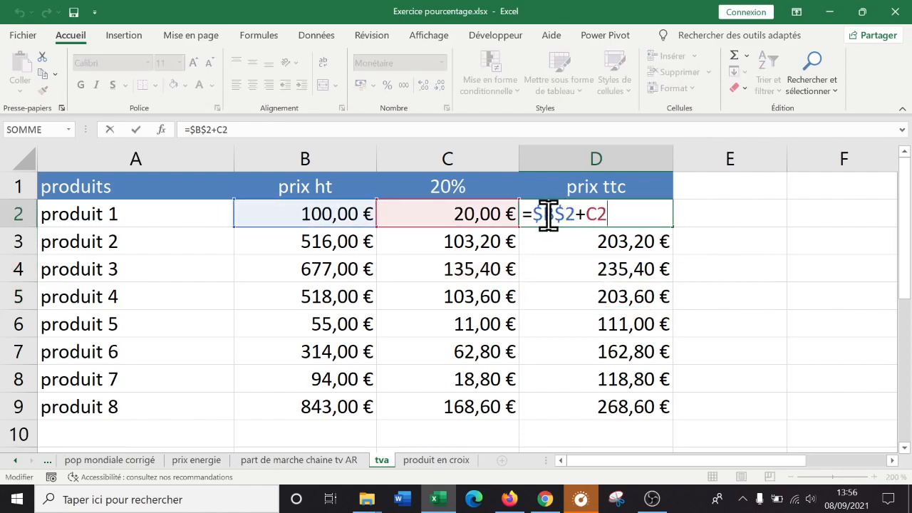
click(543, 216)
key(BackSpace)
click(553, 212)
key(BackSpace)
key(Return)
click(724, 270)
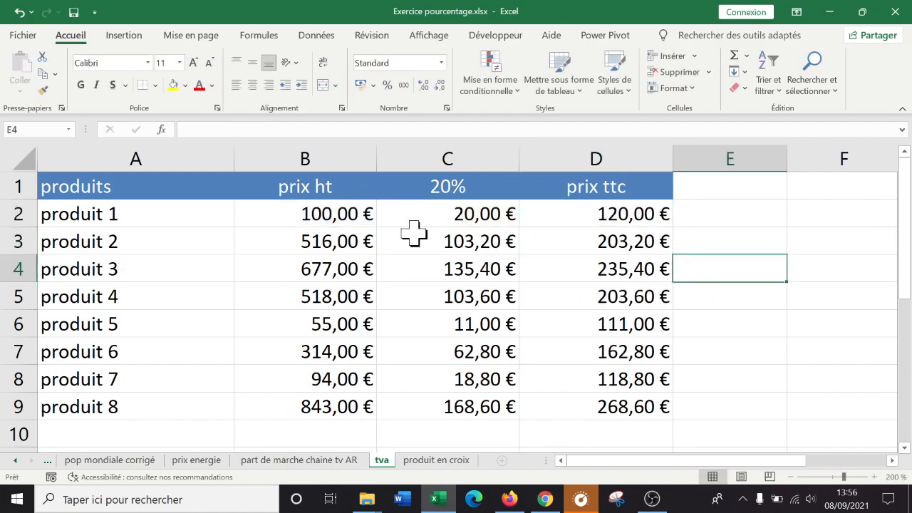
- Undo the absolute-reference edits in column D so its formulas use relative references to columns B and C
click(339, 219)
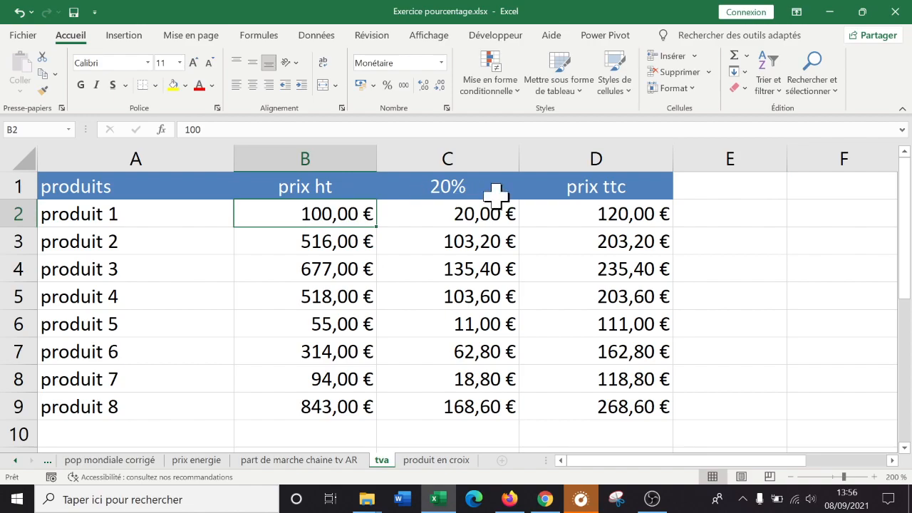
click(641, 210)
click(458, 212)
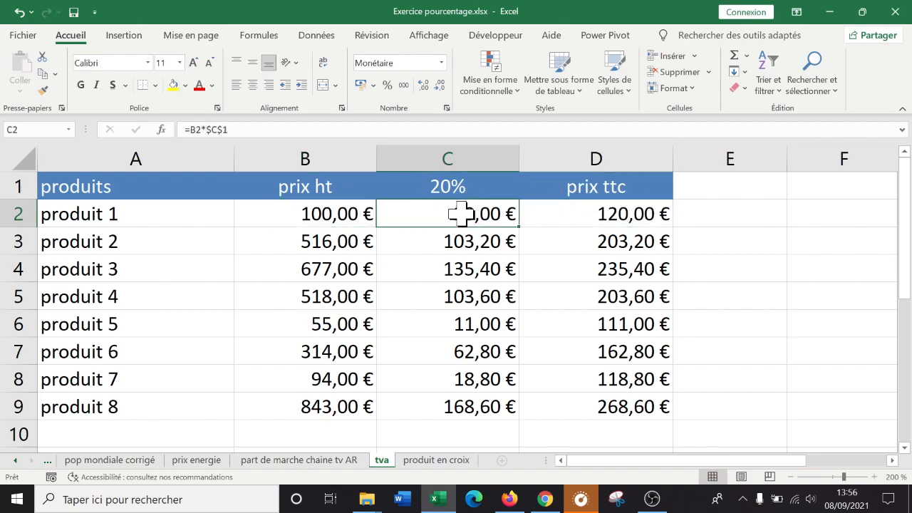
click(467, 153)
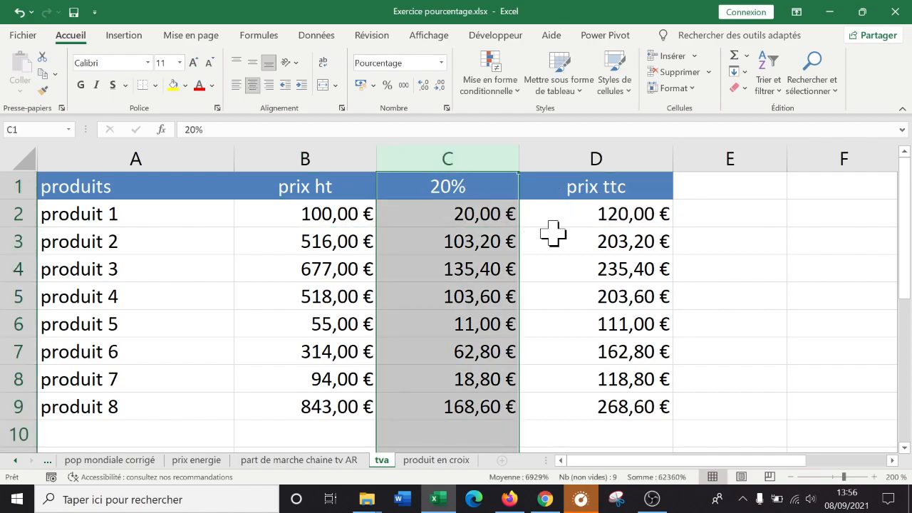
click(636, 265)
key(ctrl+z)
click(812, 240)
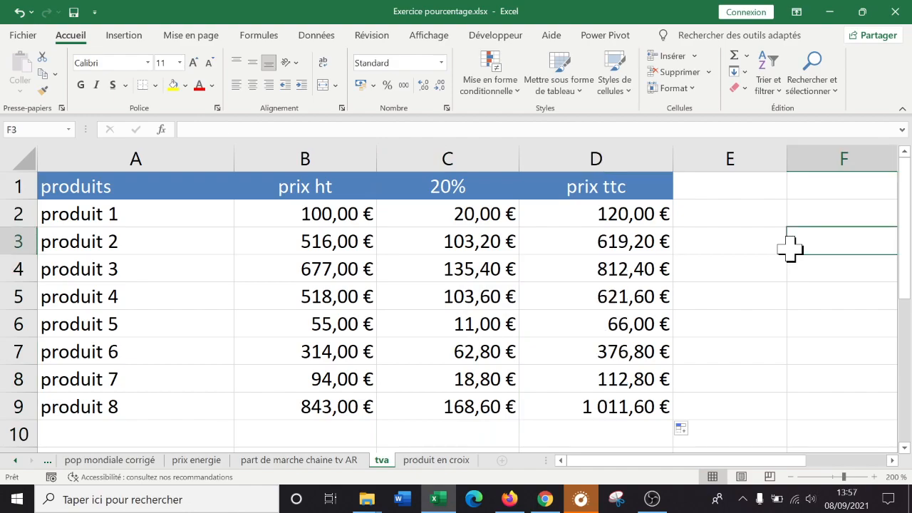
- Copy the formula in D2 down through D9 again, and clear cell D2
click(659, 216)
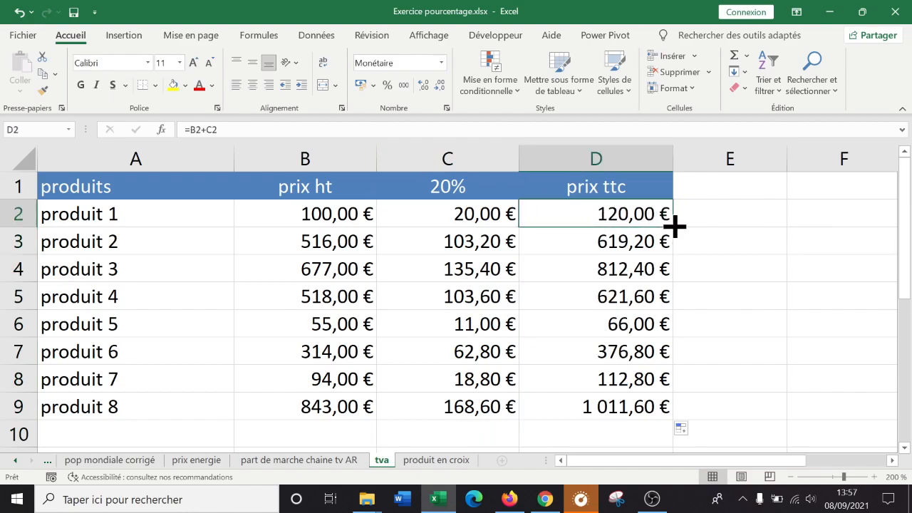
double_click(673, 226)
click(656, 217)
key(Delete)
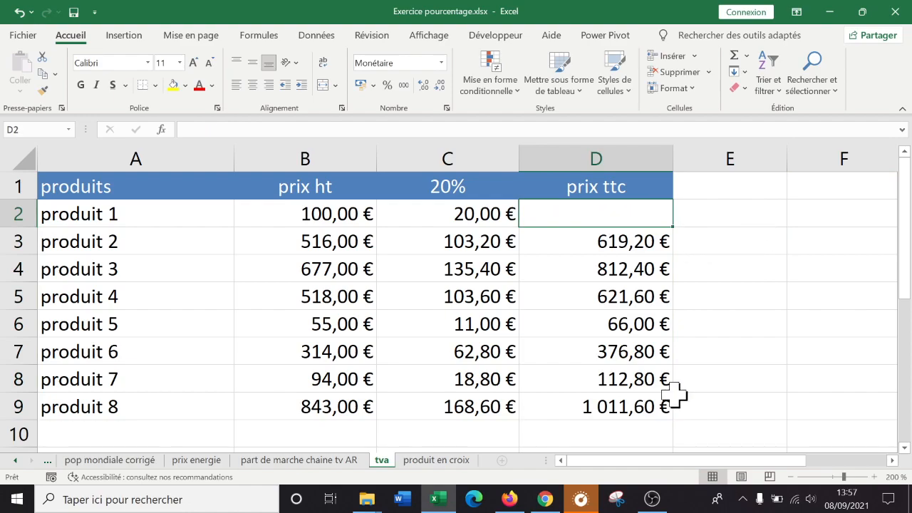
- Enter the one-step tax-inclusive price formula =B2+B2*C1 in D2
click(613, 258)
click(612, 245)
click(613, 211)
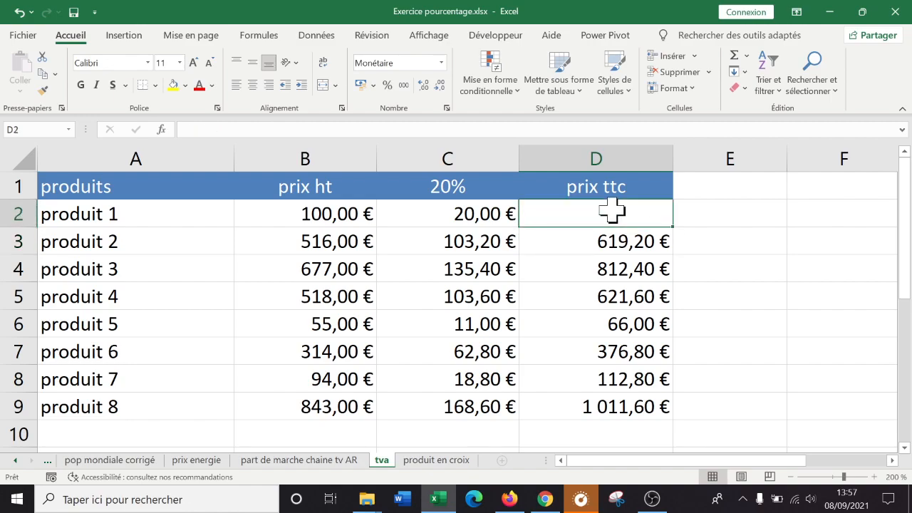
text(=)
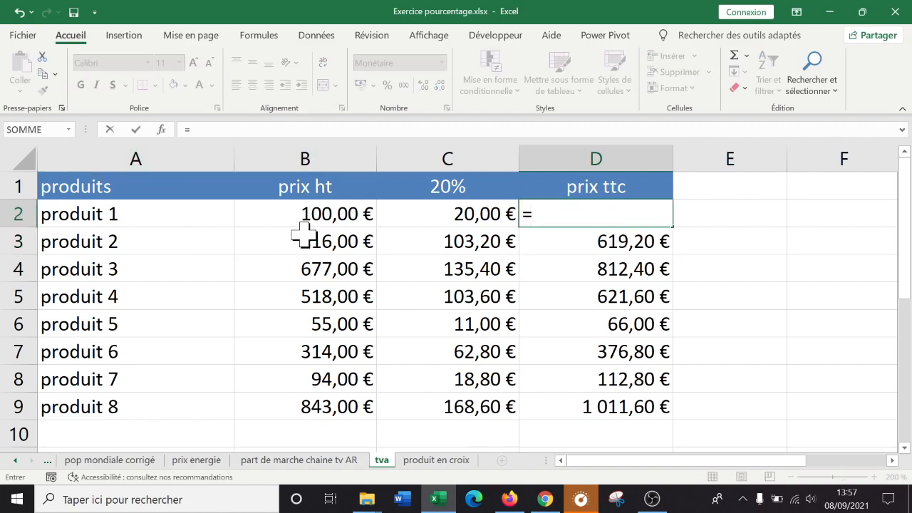
click(321, 210)
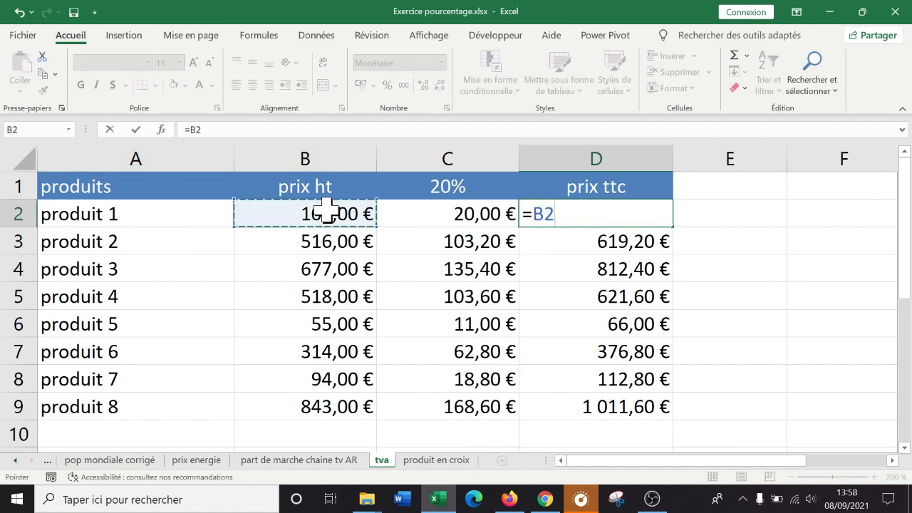
text(+)
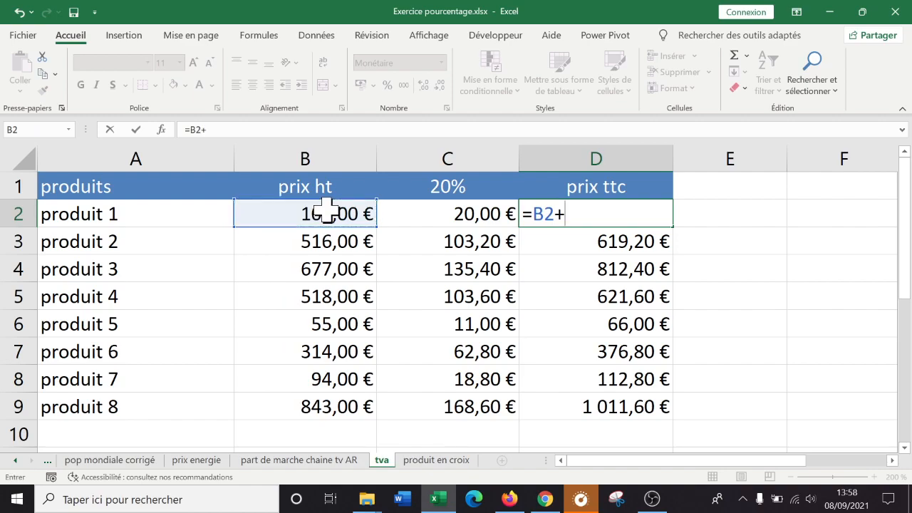
click(329, 211)
text(*)
click(454, 182)
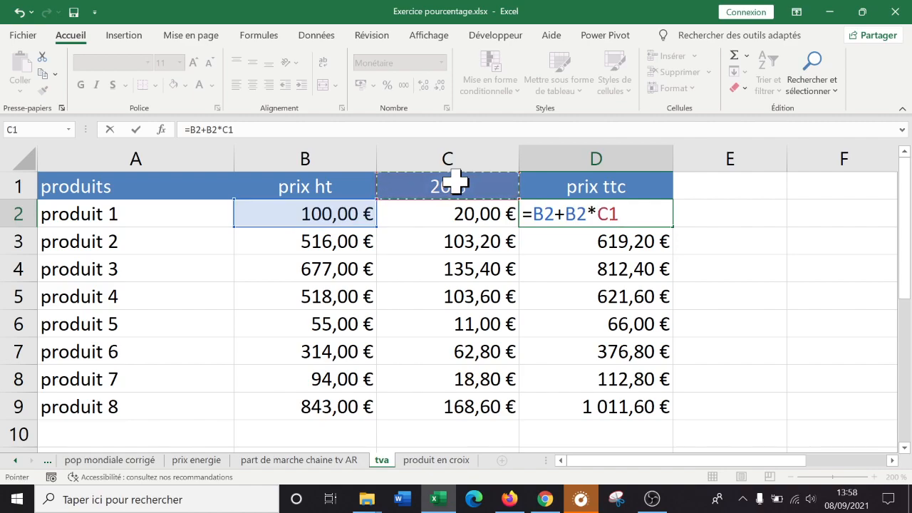
key(Return)
- Replace the formula in D2 with =B2*(1+$C$1), using an absolute reference to the rate cell
click(633, 212)
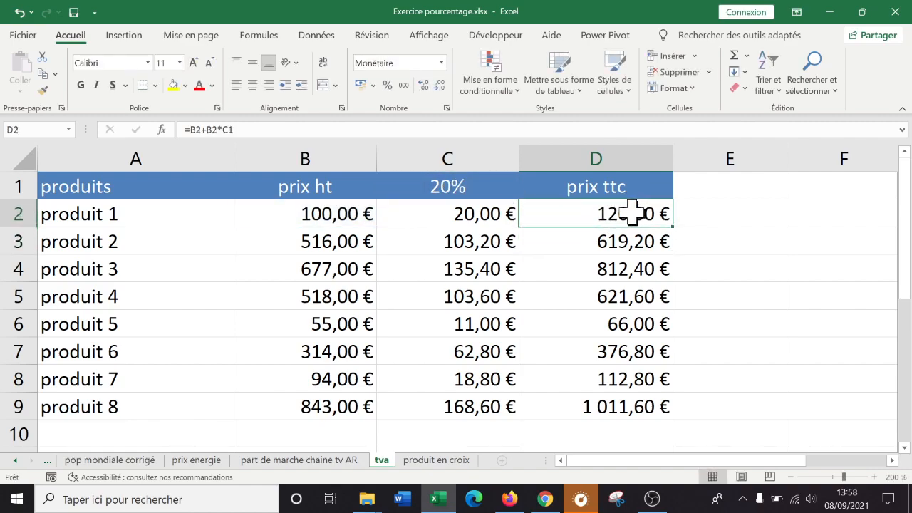
double_click(633, 212)
drag(641, 212, 532, 218)
key(BackSpace)
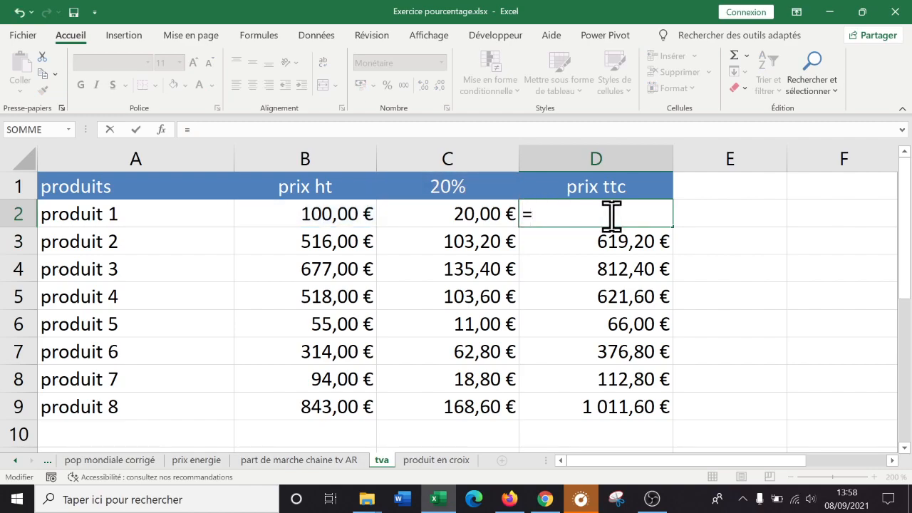
click(312, 210)
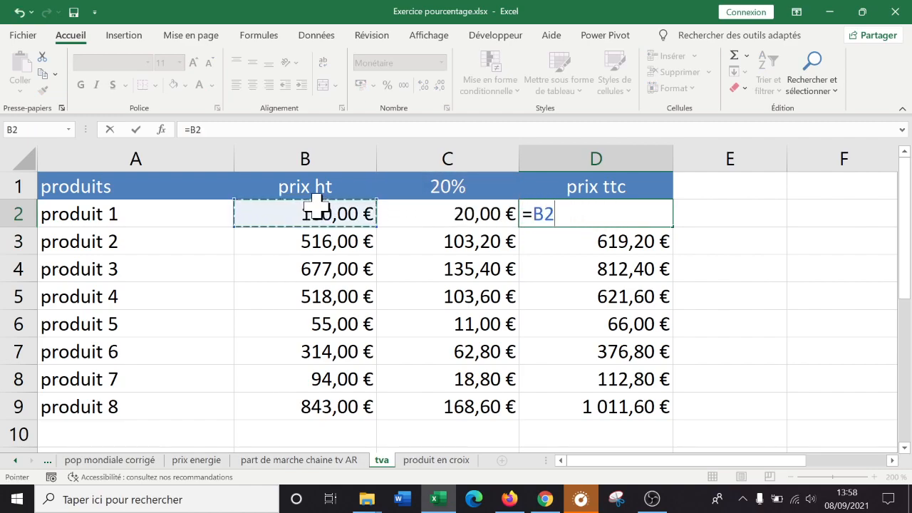
text(*)
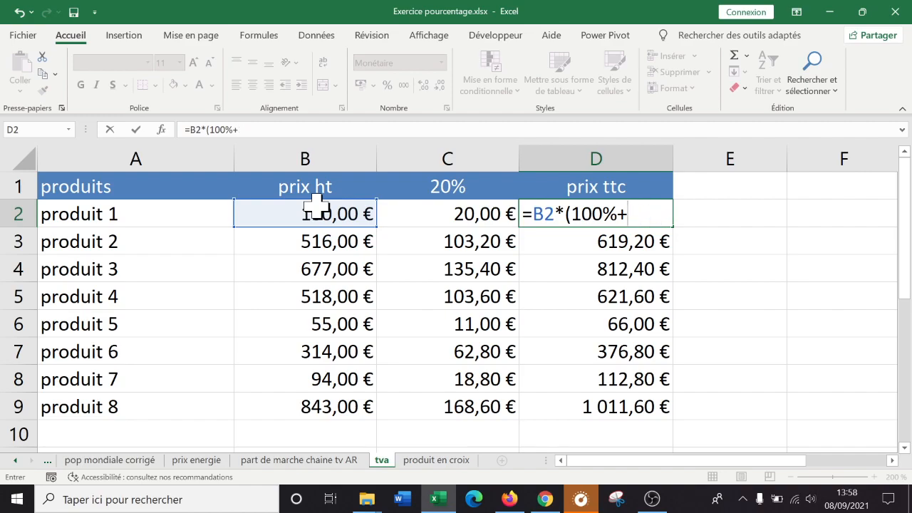
click(422, 179)
click(659, 222)
key(F4)
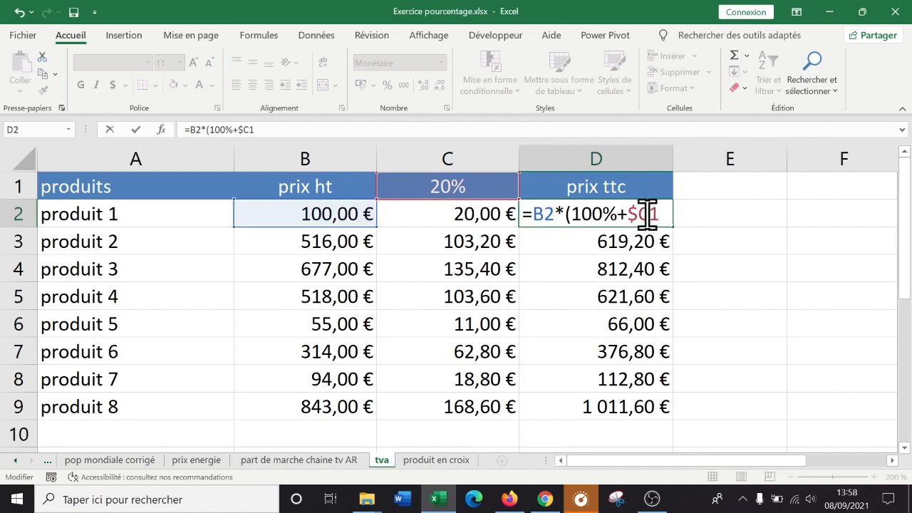
drag(612, 214, 583, 213)
key(Delete)
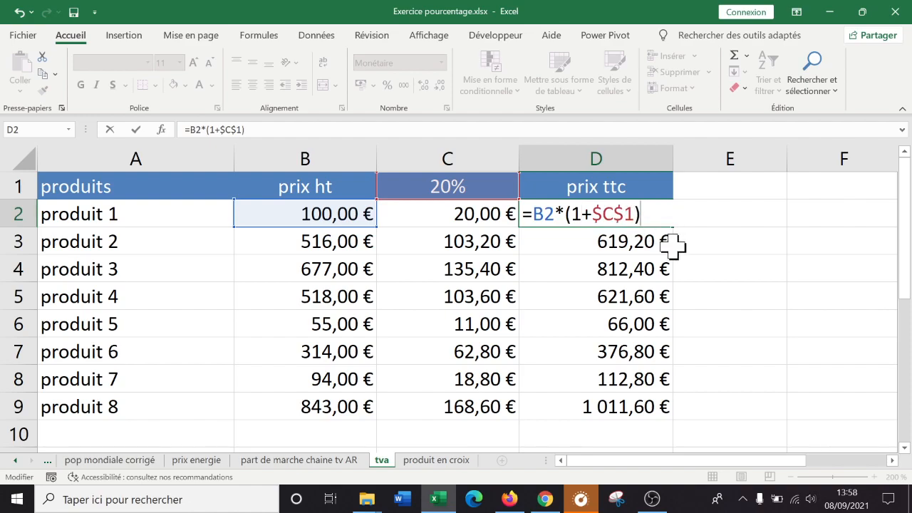
key(Return)
- Copy the one-step tax-inclusive price formula from D2 down through D9
click(669, 225)
double_click(674, 228)
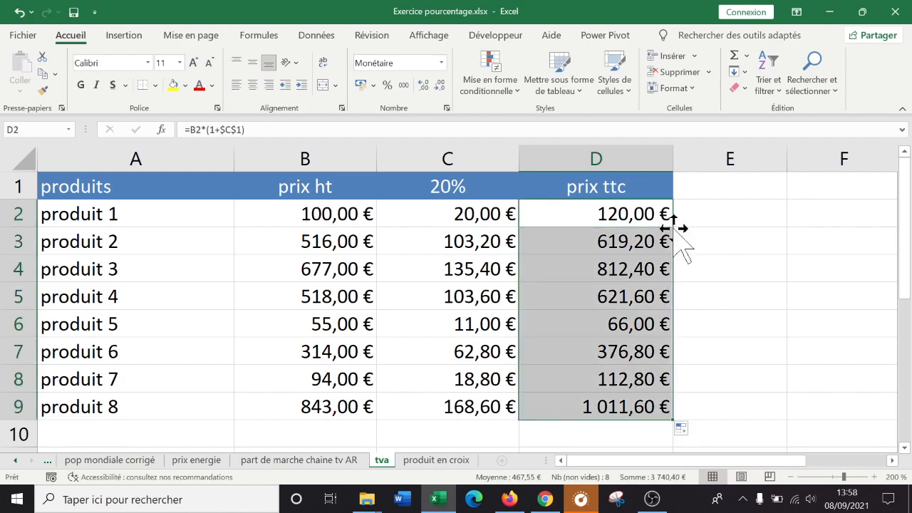
click(485, 212)
- Replace the formula in D2 with the simple sum =B2+C2
click(597, 211)
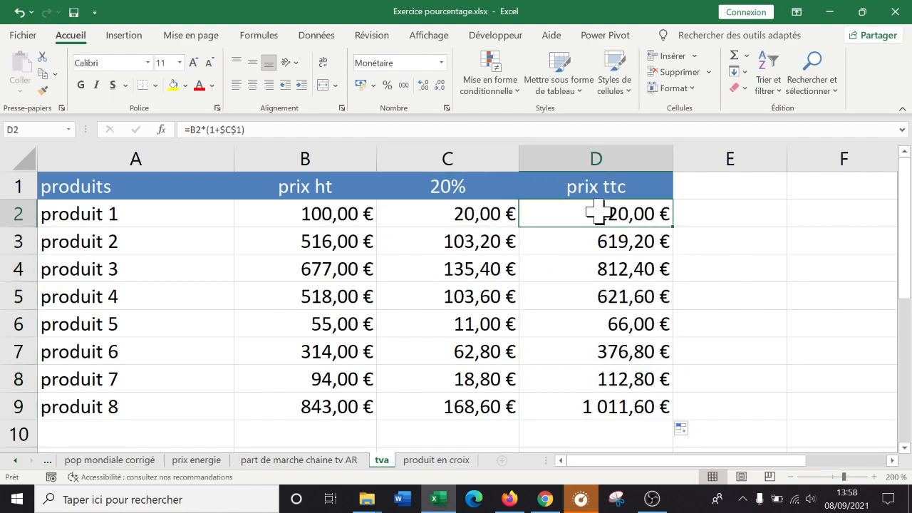
text(=)
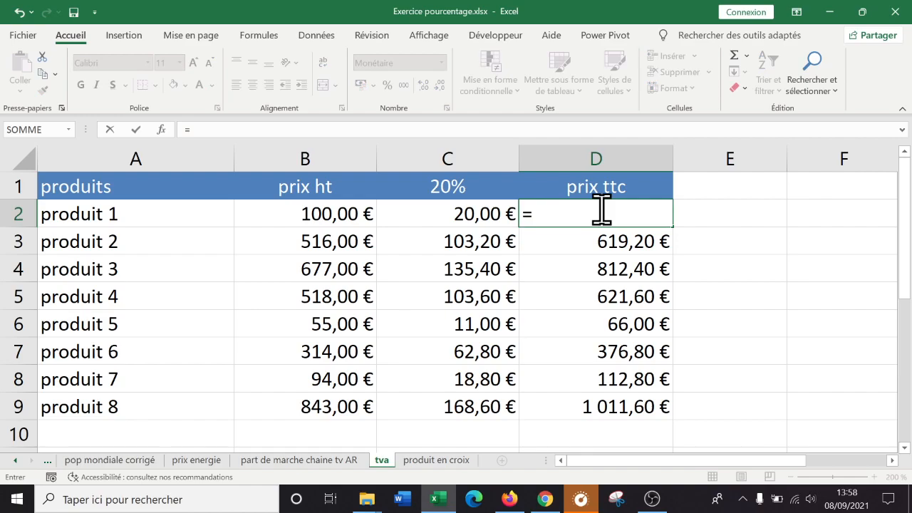
click(313, 212)
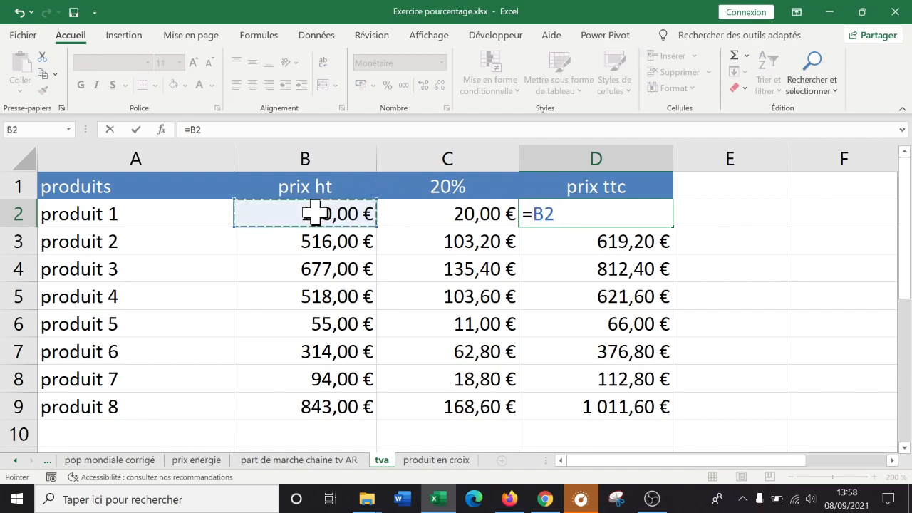
text(+)
click(463, 211)
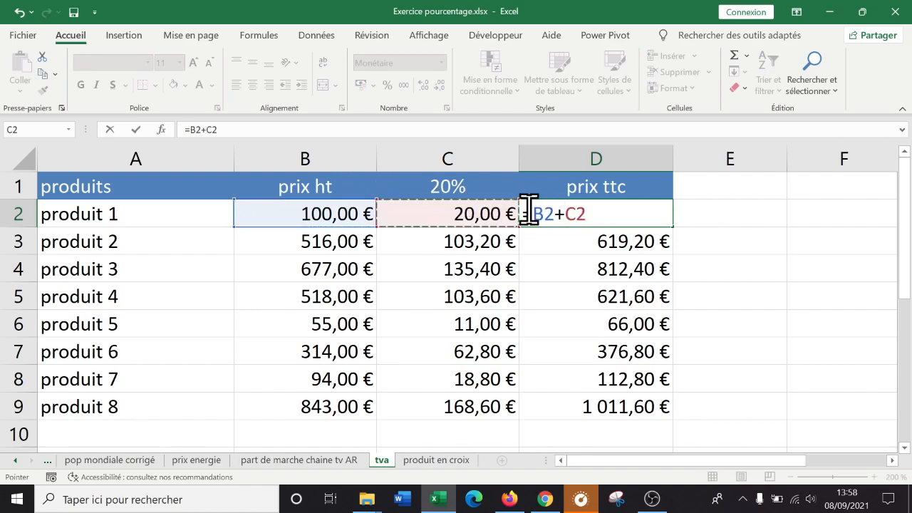
key(Return)
click(769, 218)
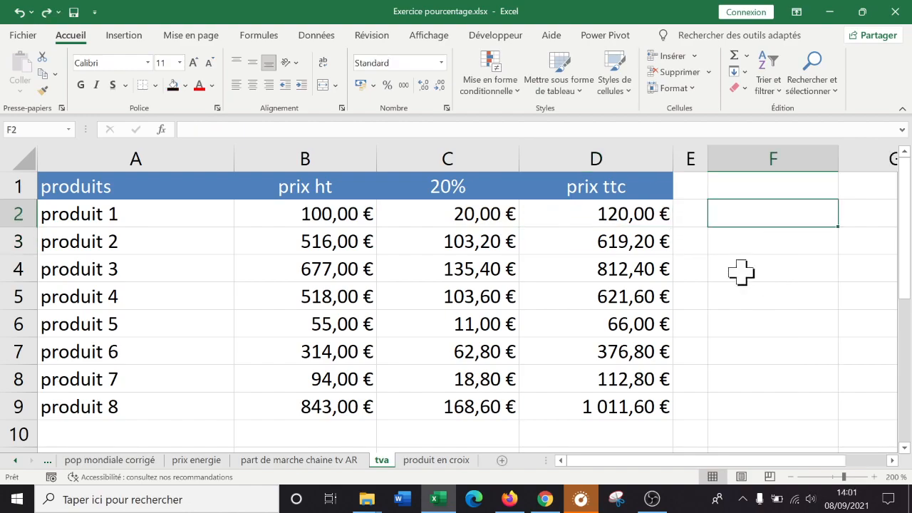
- Fill the price and tax cells B2:C9 with black
drag(313, 216, 464, 407)
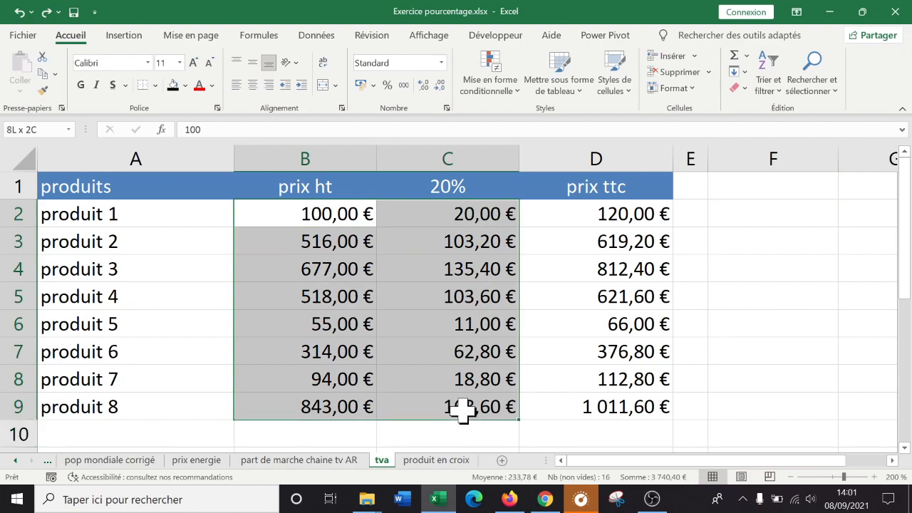
click(173, 86)
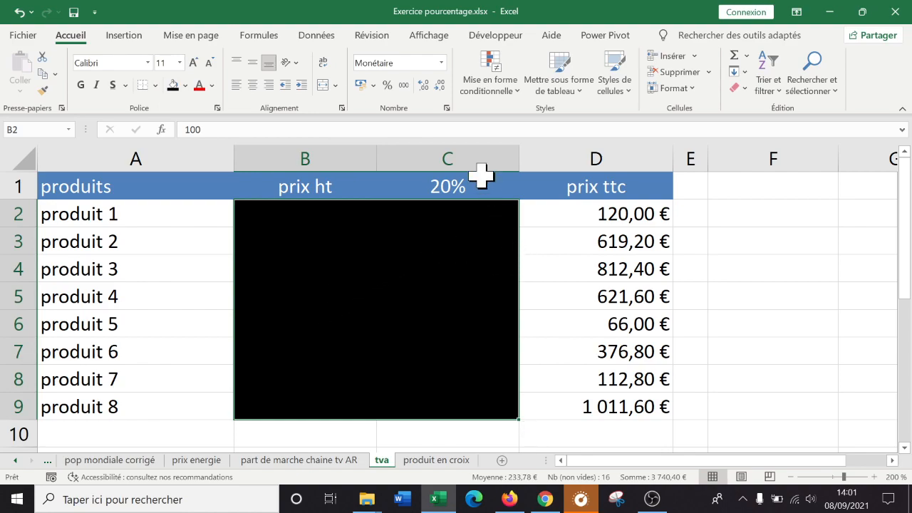
- Enter the formula =D2/(100%+20%) in F2 to work back from the tax-inclusive price to the pre-tax price
click(440, 191)
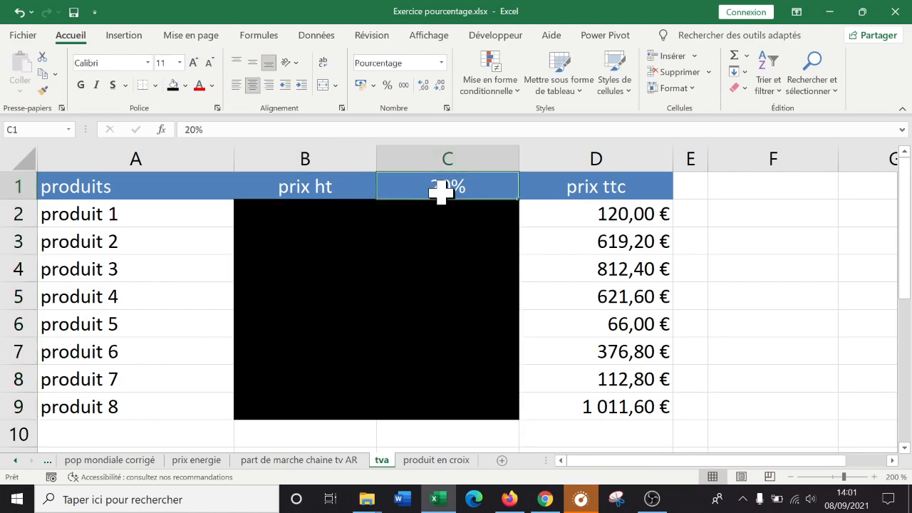
click(766, 210)
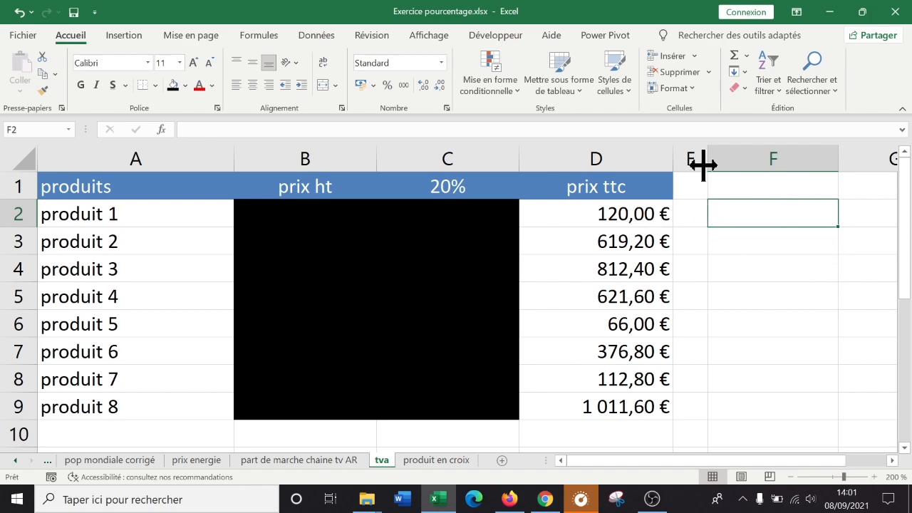
text(=)
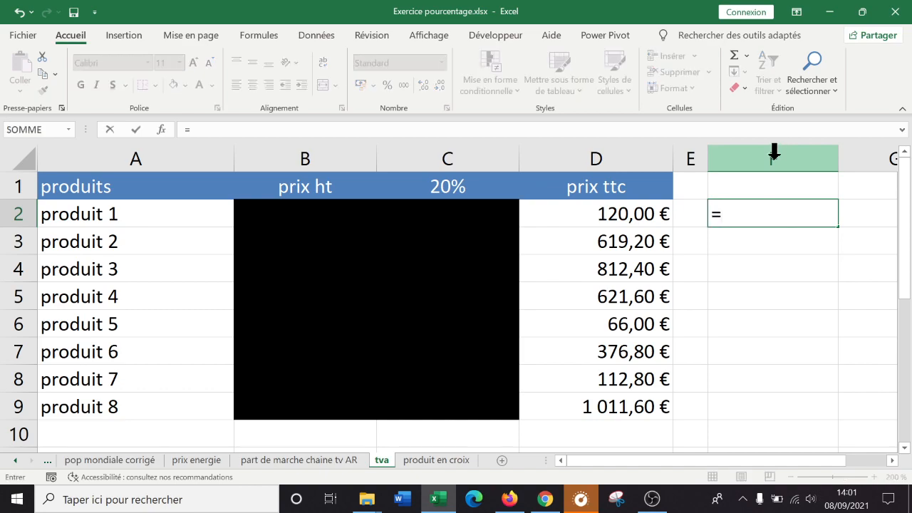
click(616, 214)
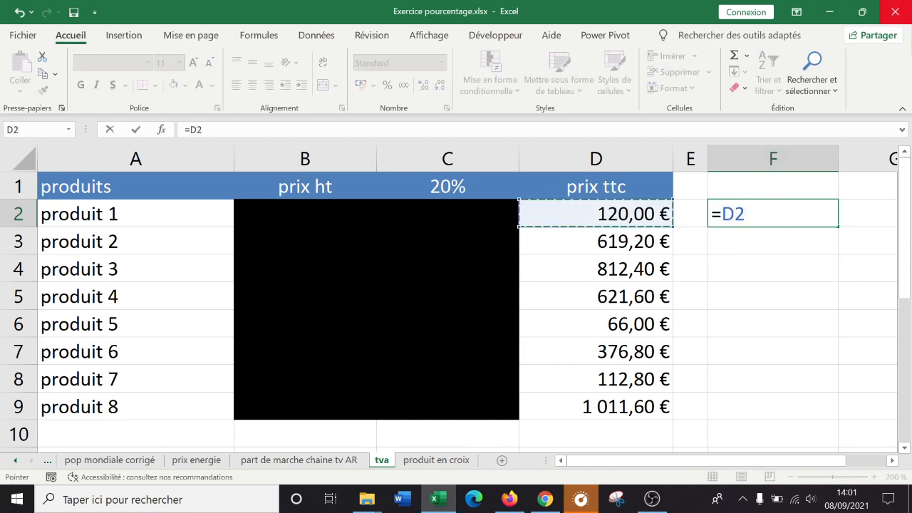
text(/(100%+20%)
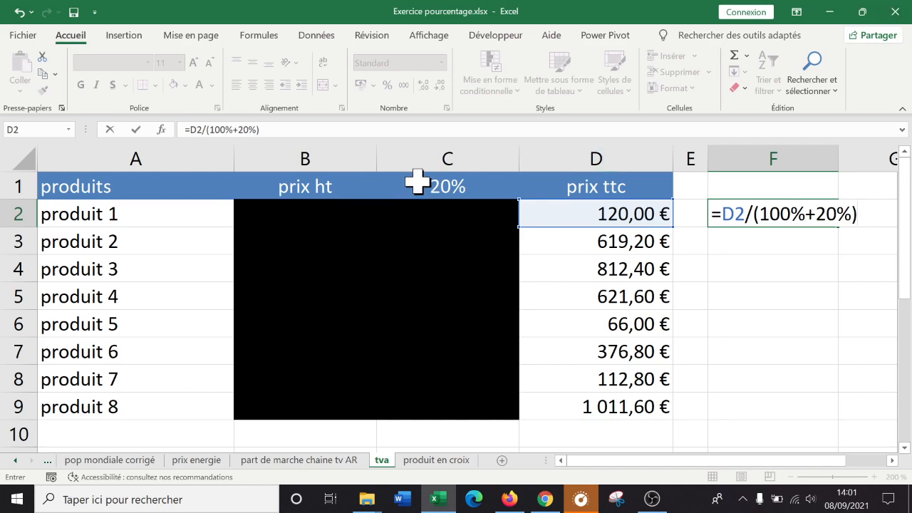
- Simplify the divisor in F2 so that the formula reads =D2/1,2
drag(804, 210, 767, 213)
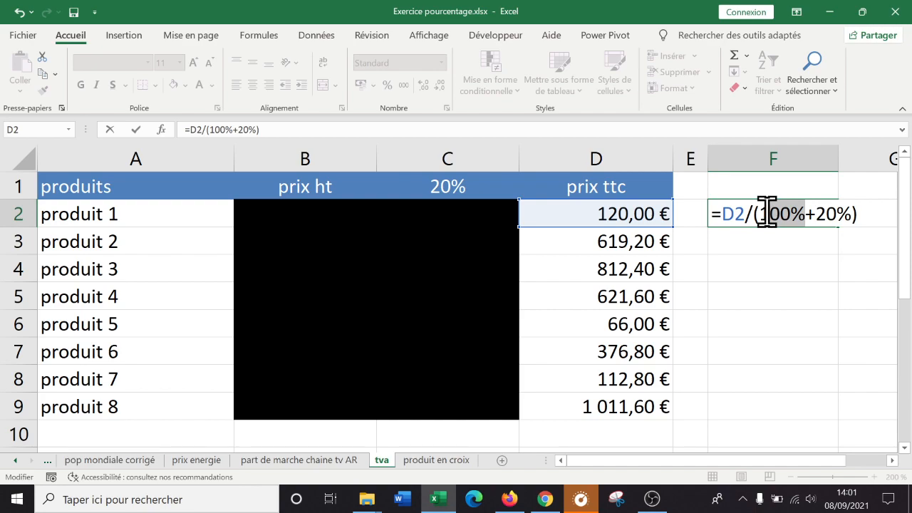
key(BackSpace)
drag(814, 213, 775, 211)
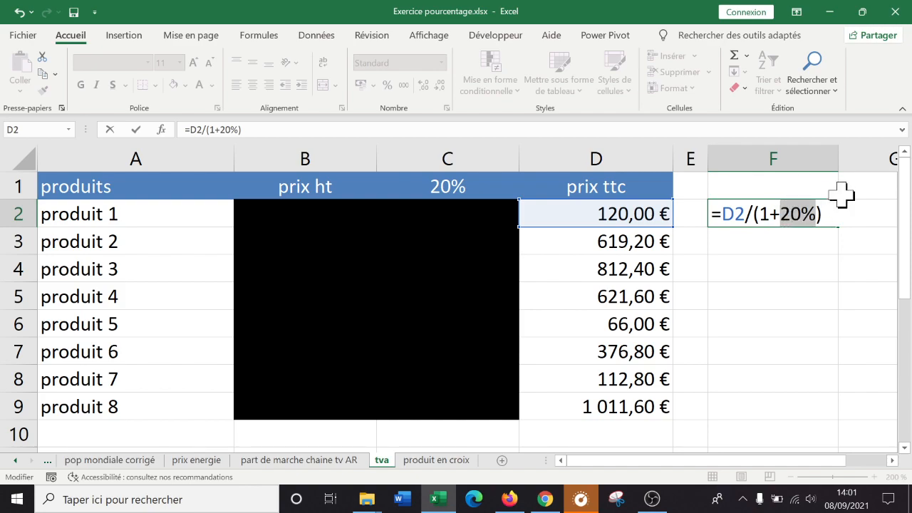
text(0)
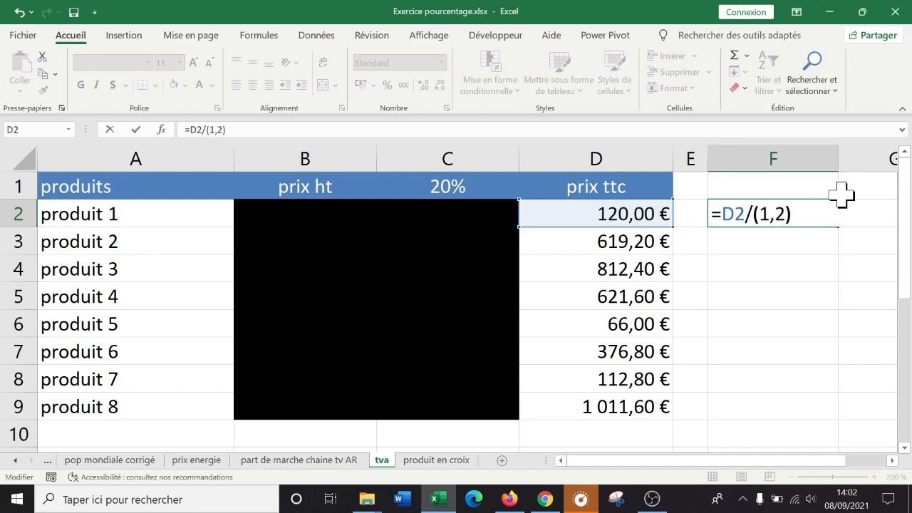
click(759, 214)
key(BackSpace)
key(Return)
- Remove the black fill from the price and tax cells B2:C9
click(804, 271)
drag(360, 213, 449, 398)
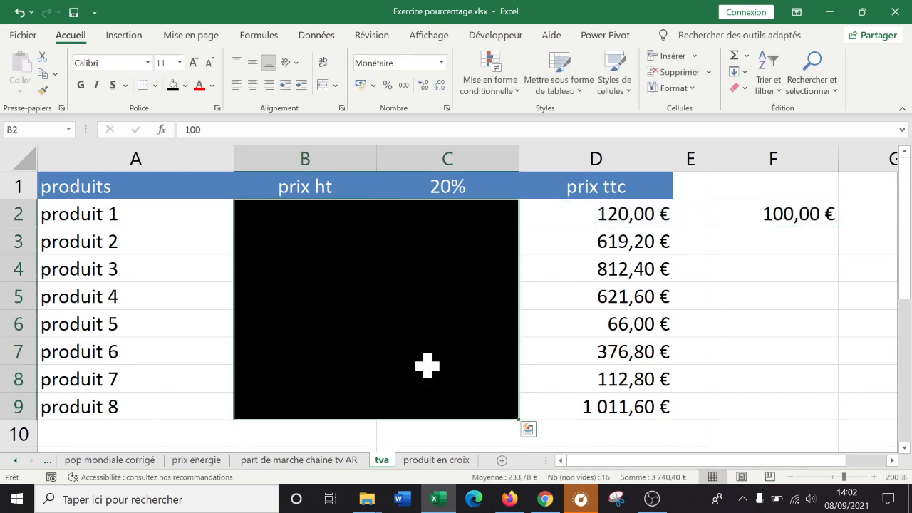
click(186, 85)
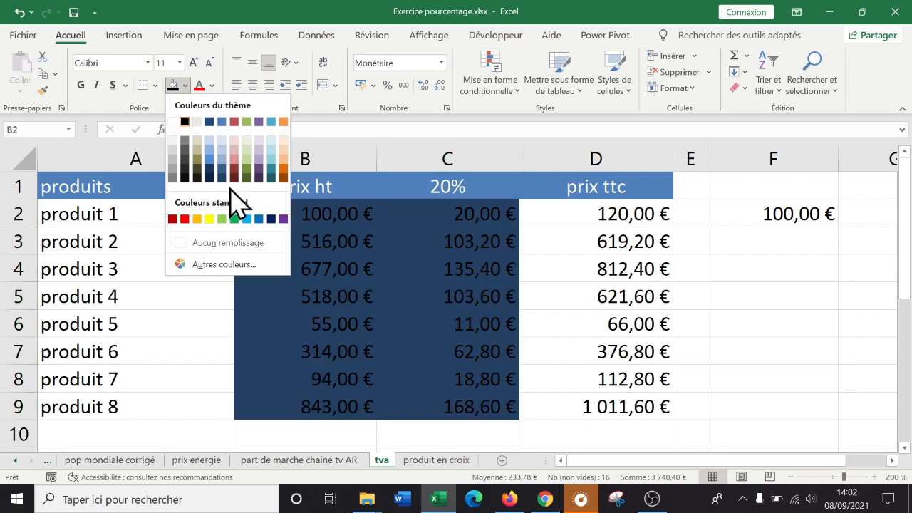
click(229, 242)
- Copy the pre-tax price formula from F2 down through F9
click(796, 214)
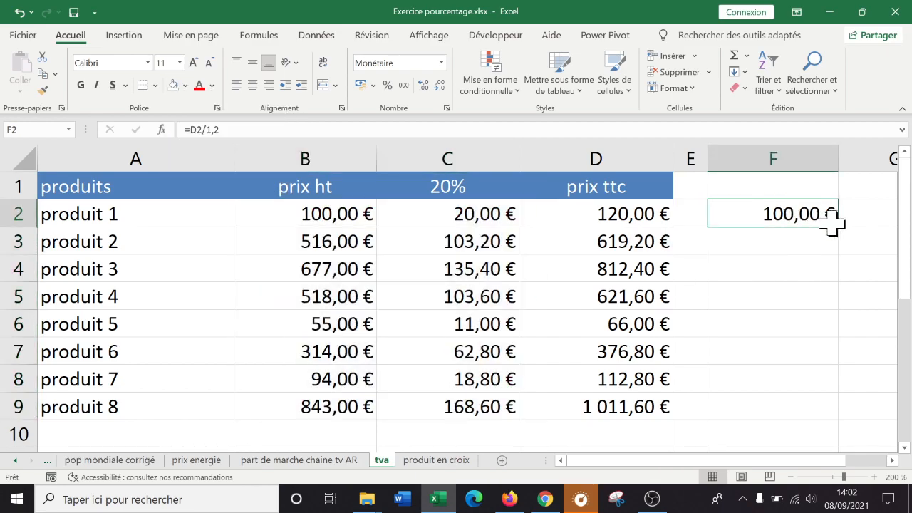
drag(839, 226, 814, 417)
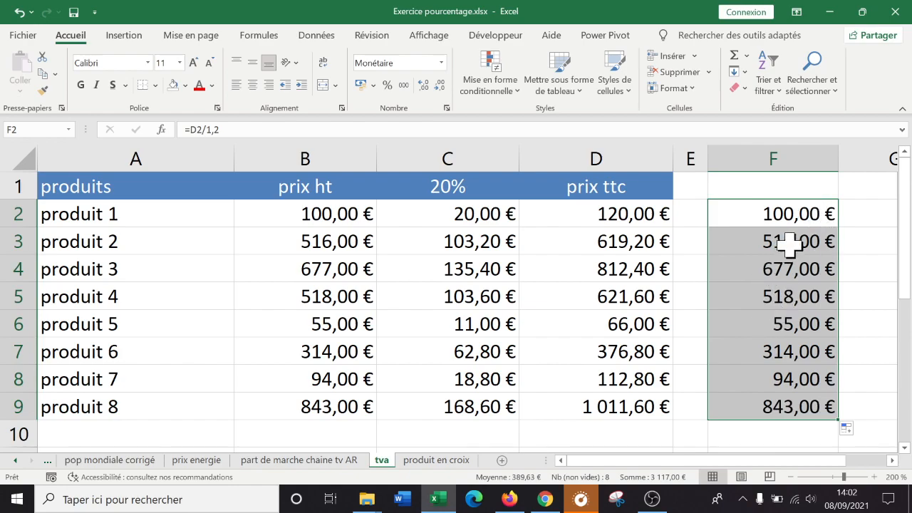
- Replace the fixed divisor in F2 with a reference to the rate cell, using =D2/(100%+C1)
double_click(794, 215)
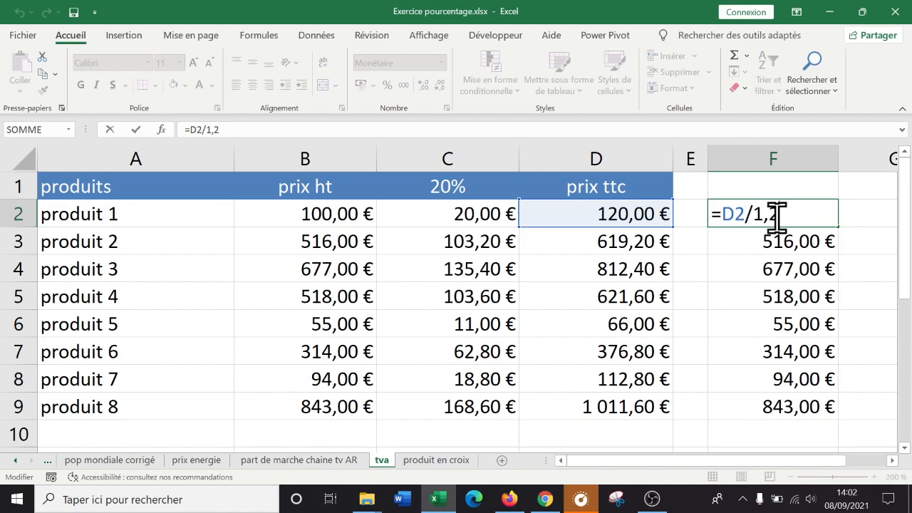
key(BackSpace)
key(BackSpace)
key(BackSpace)
text(()
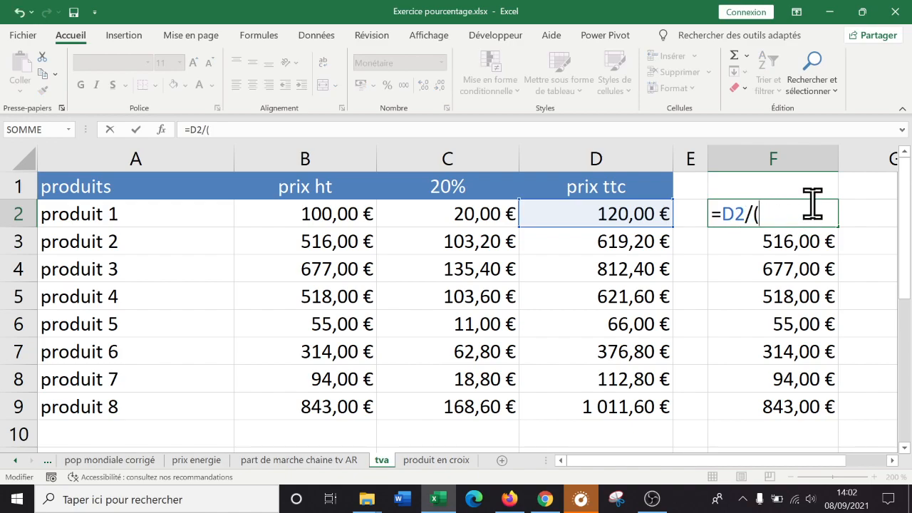
text(100+)
key(BackSpace)
text(%)
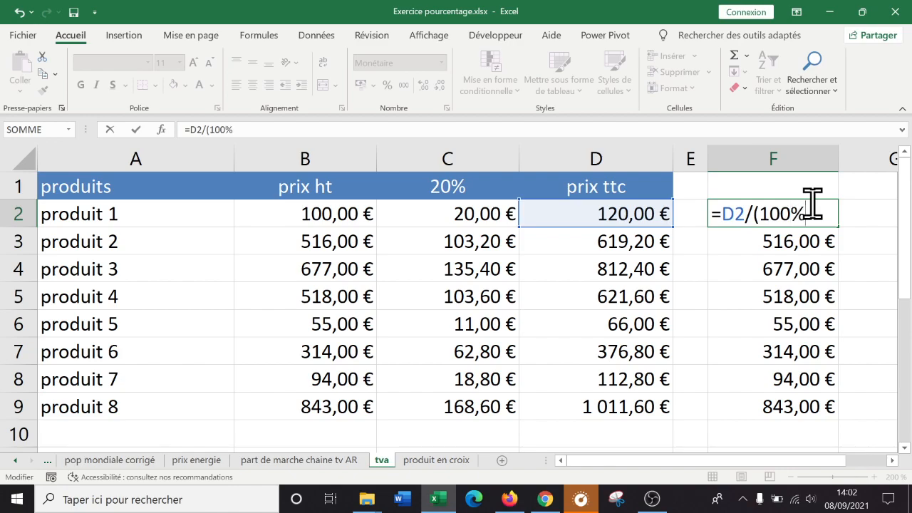
text(+)
click(437, 185)
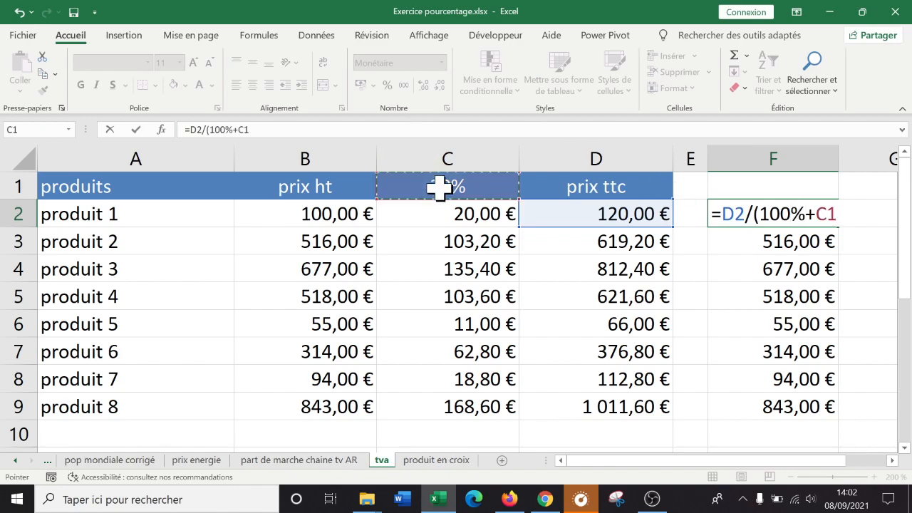
text())
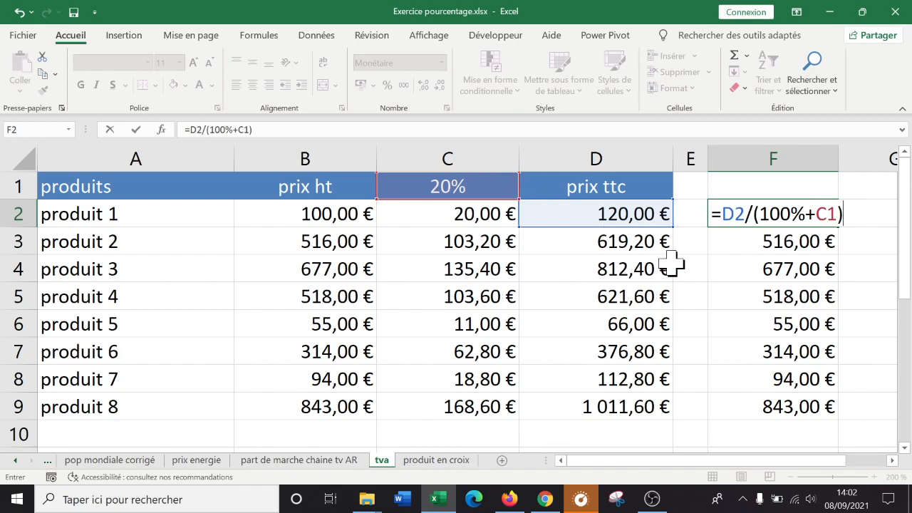
key(Return)
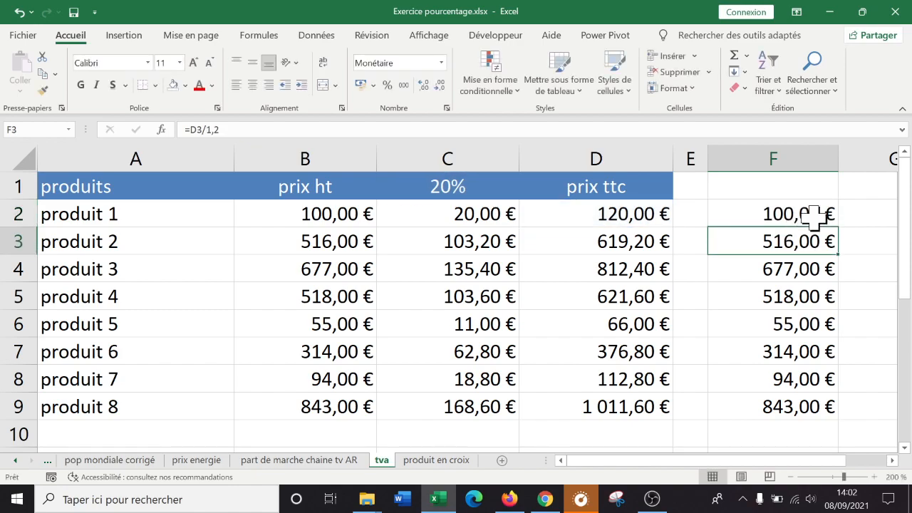
- Make the rate reference in F2 absolute, so the formula reads =D2/(100%+$C$1)
double_click(814, 217)
text($C1))
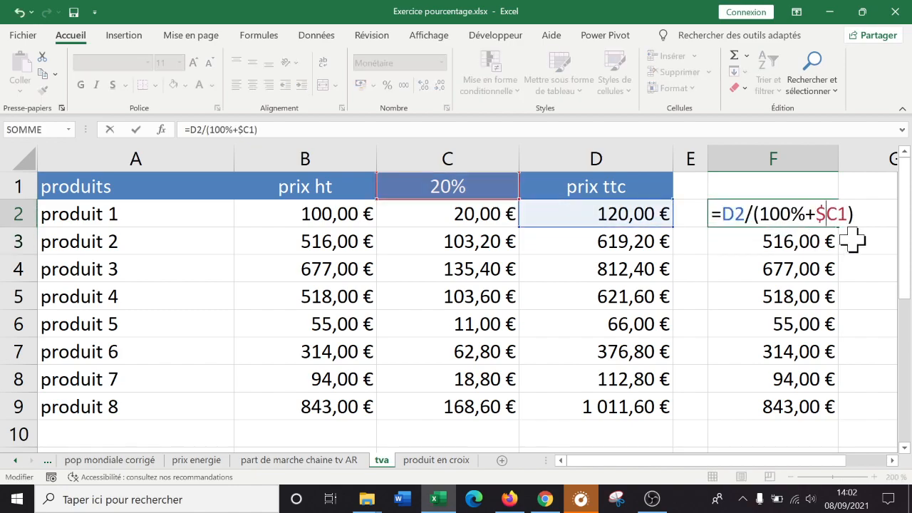
click(835, 214)
text($)
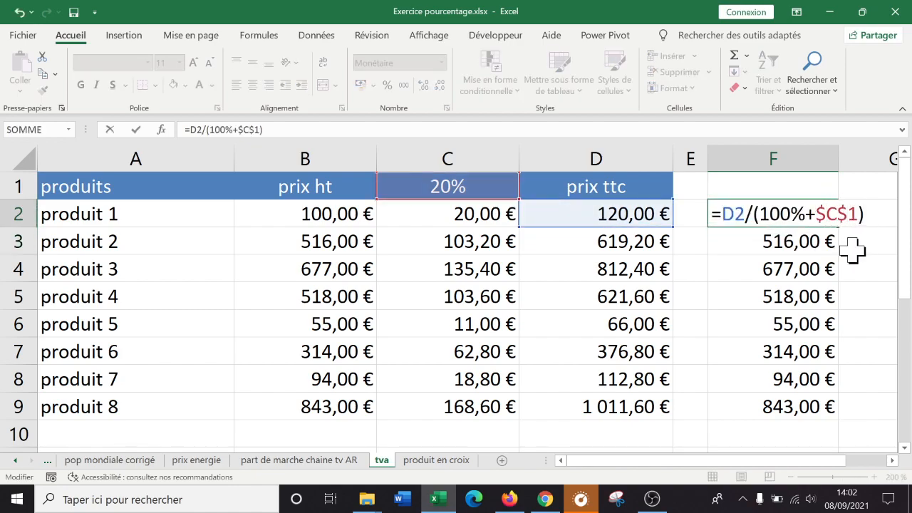